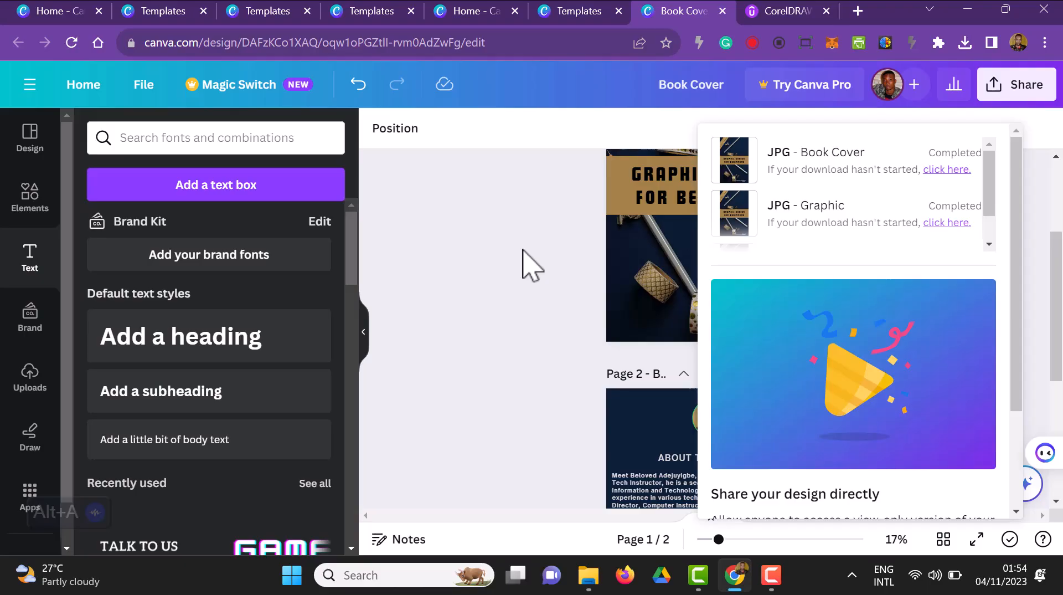
# Step: Go to the Canva home page and search the templates for "Business Card"
pyautogui.click(83, 85)
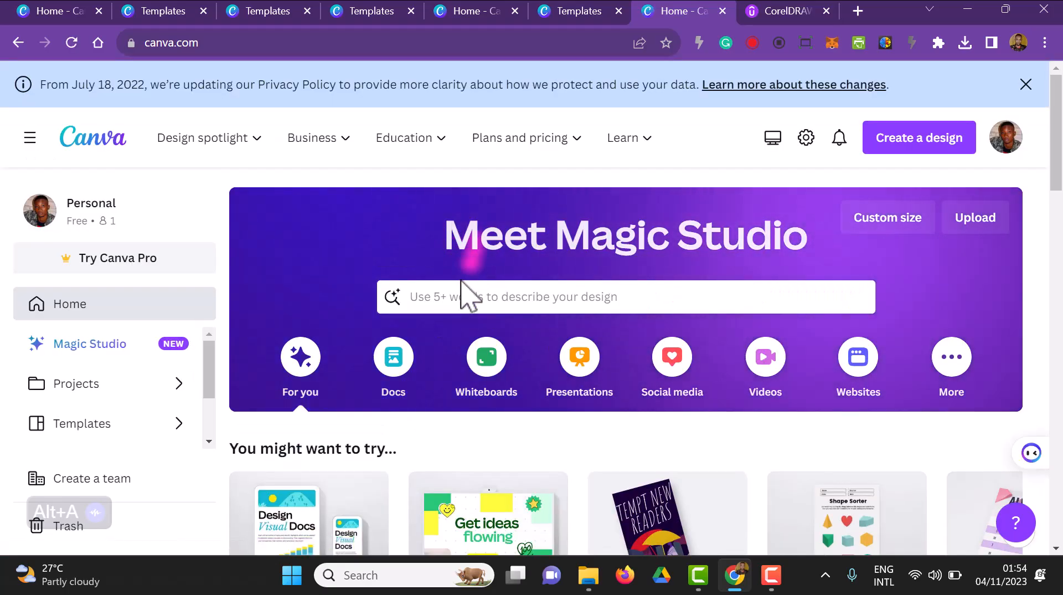
pyautogui.click(451, 302)
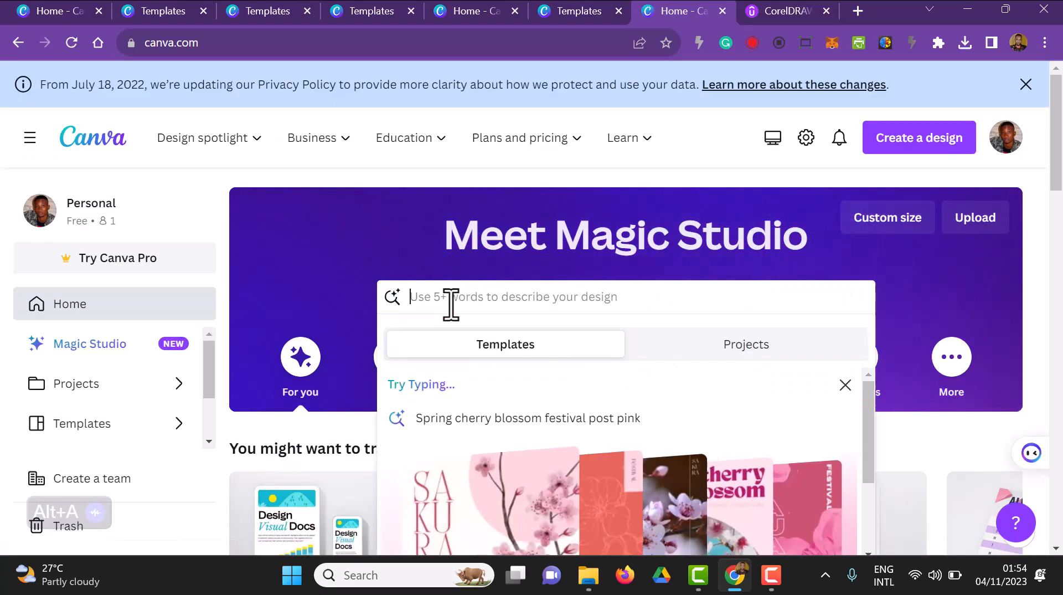
pyautogui.write('Bus')
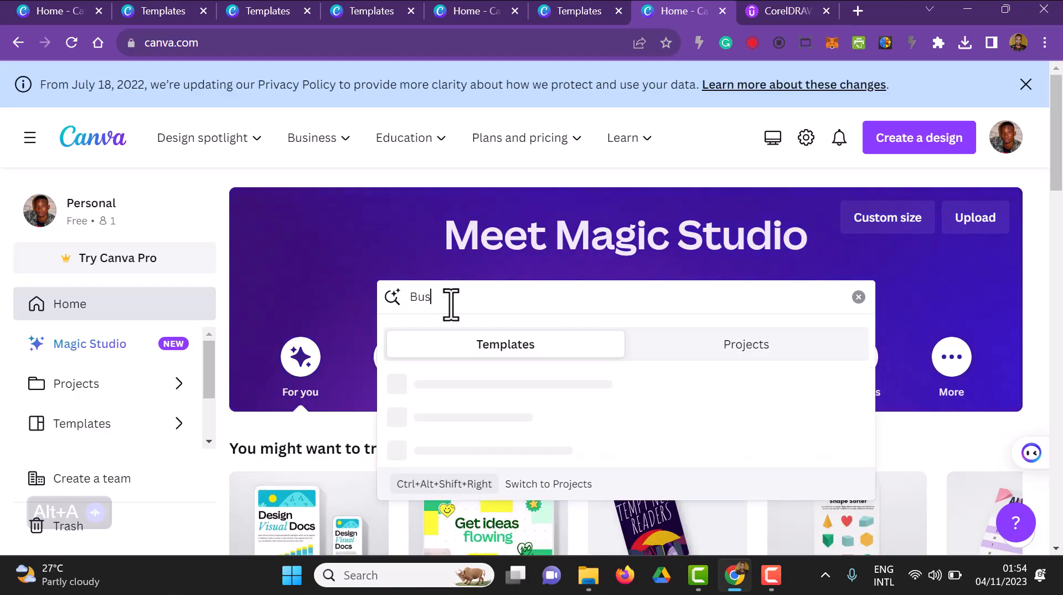
pyautogui.write('iness')
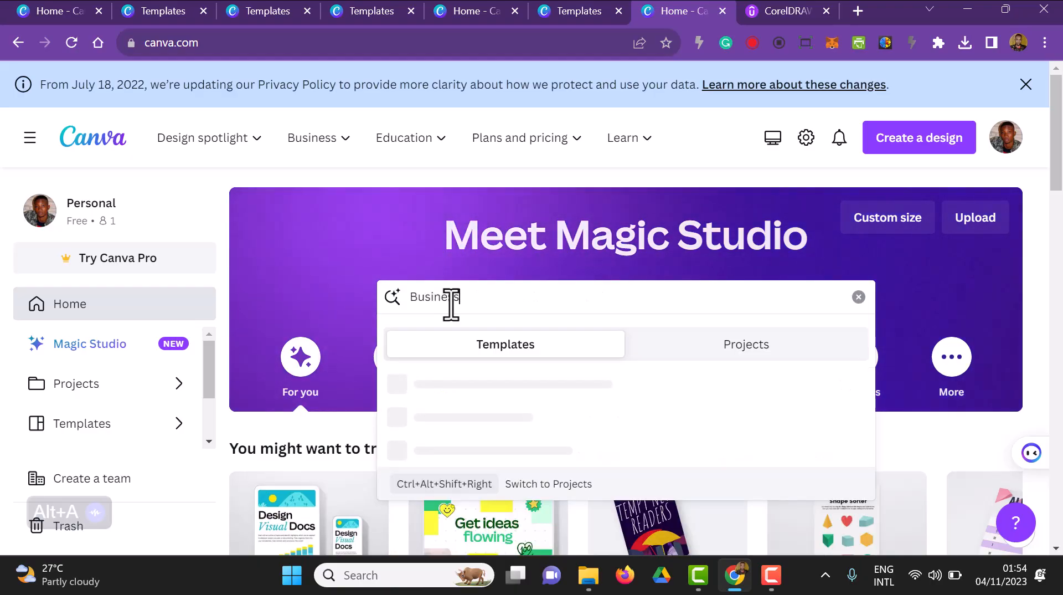
pyautogui.write(' Card')
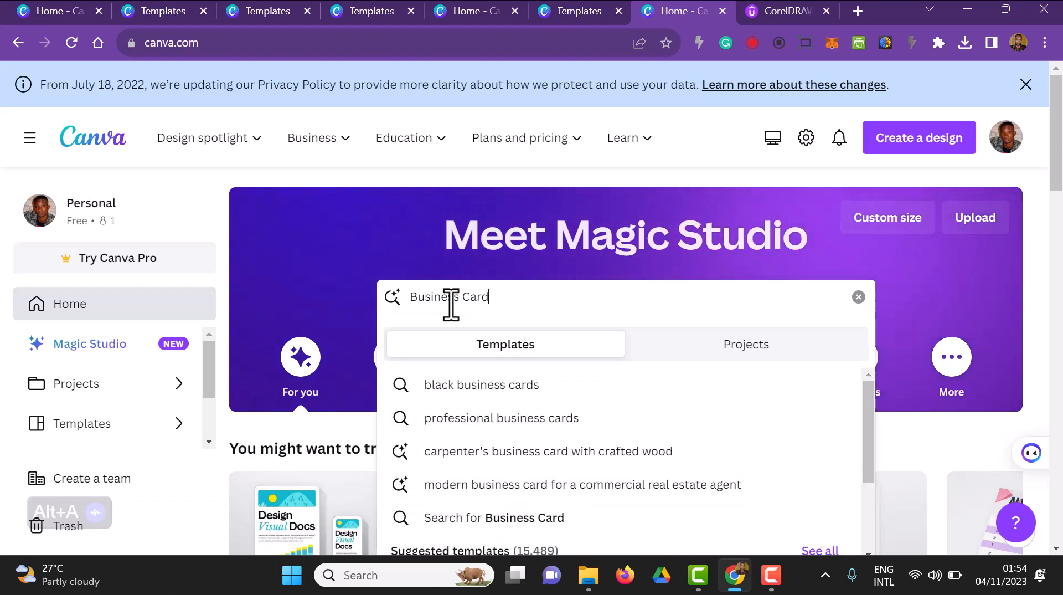
pyautogui.press('Return')
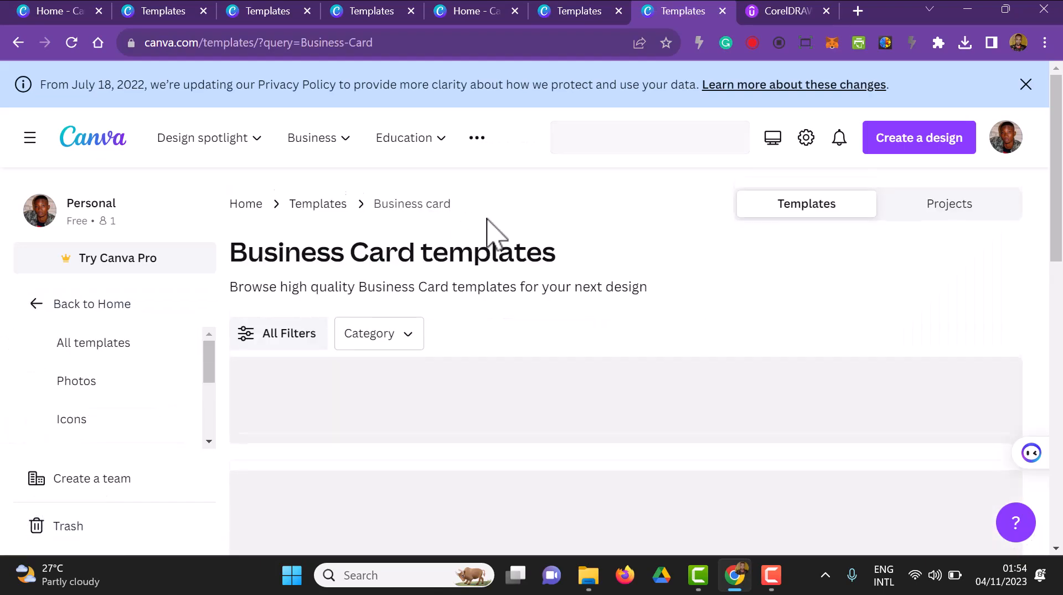
# Step: Choose the Red and Black Modern Business Card Design template by Alfa Design and open it for customising
pyautogui.scroll(-3, 486, 227)
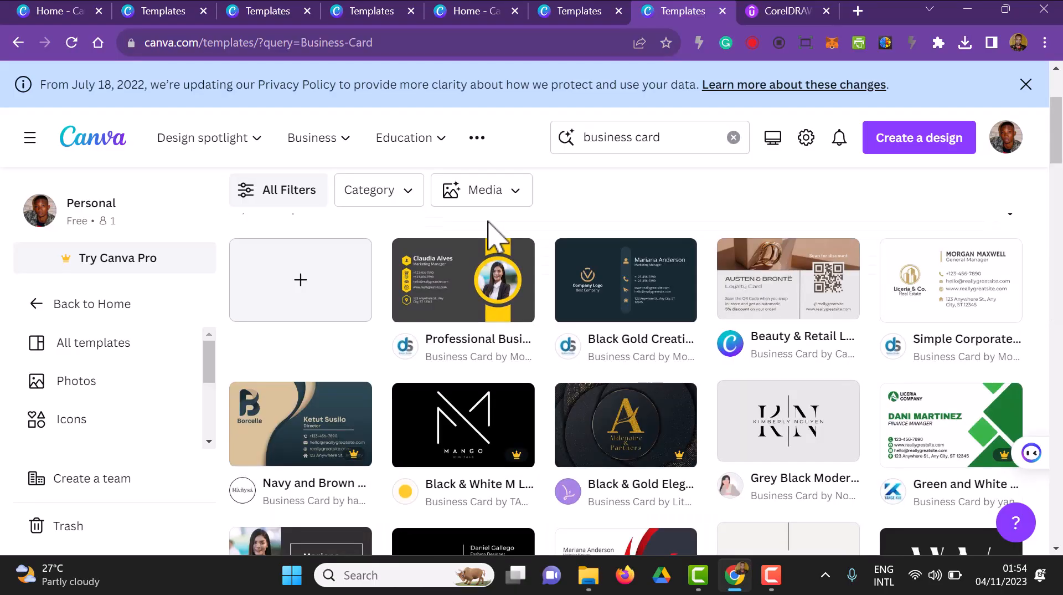
pyautogui.scroll(-2, 676, 271)
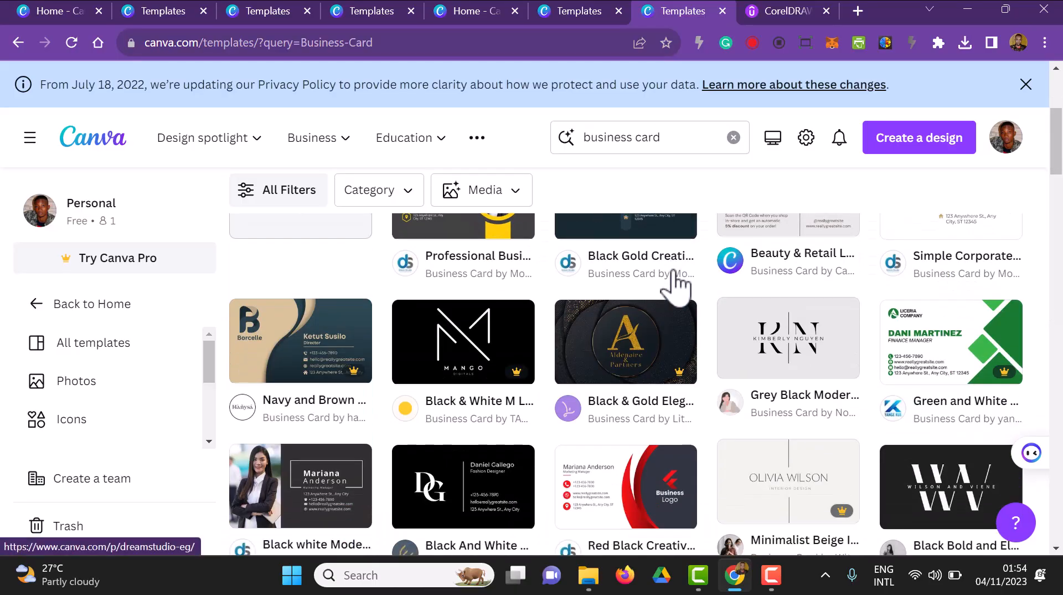
pyautogui.scroll(-6, 675, 282)
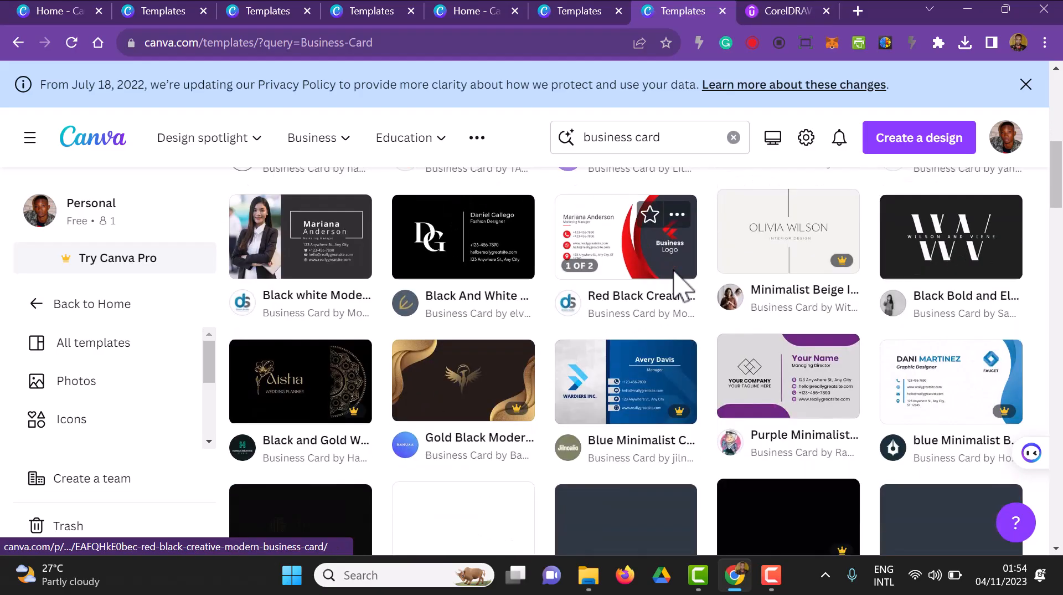
pyautogui.scroll(-6, 681, 283)
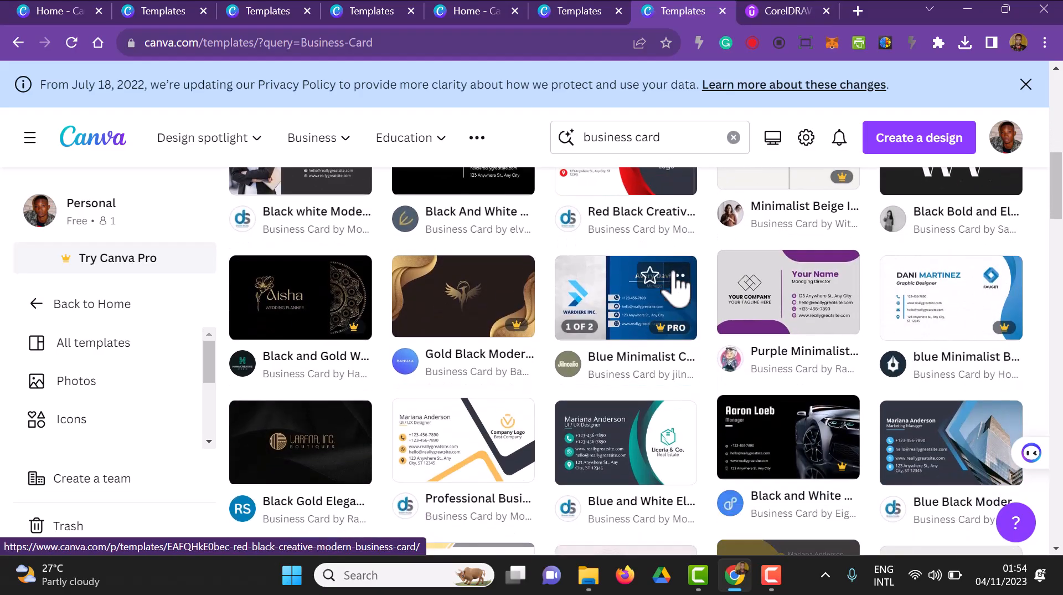
pyautogui.scroll(-2, 677, 285)
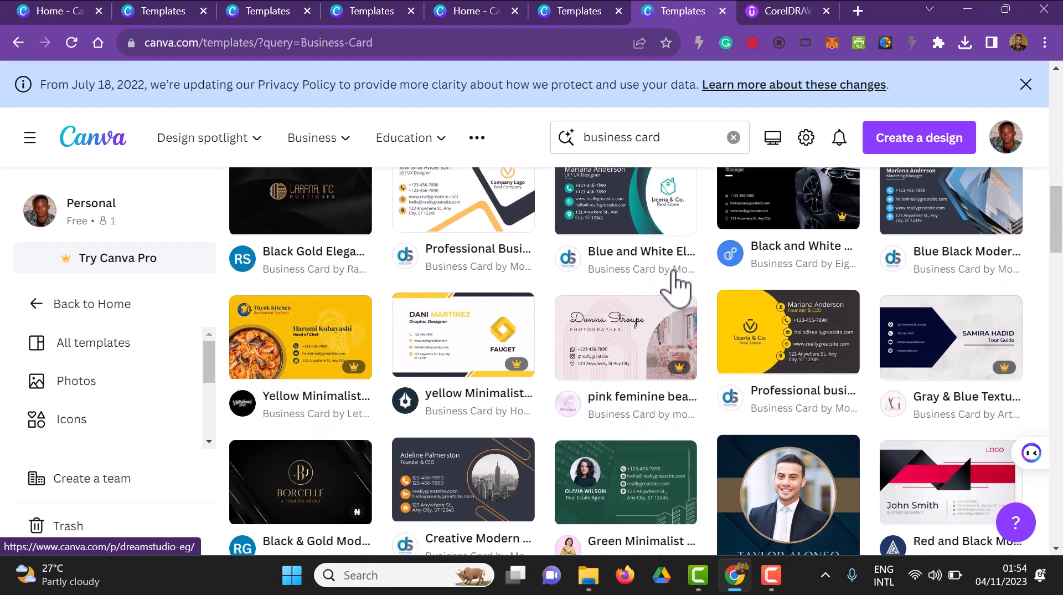
pyautogui.scroll(-6, 675, 282)
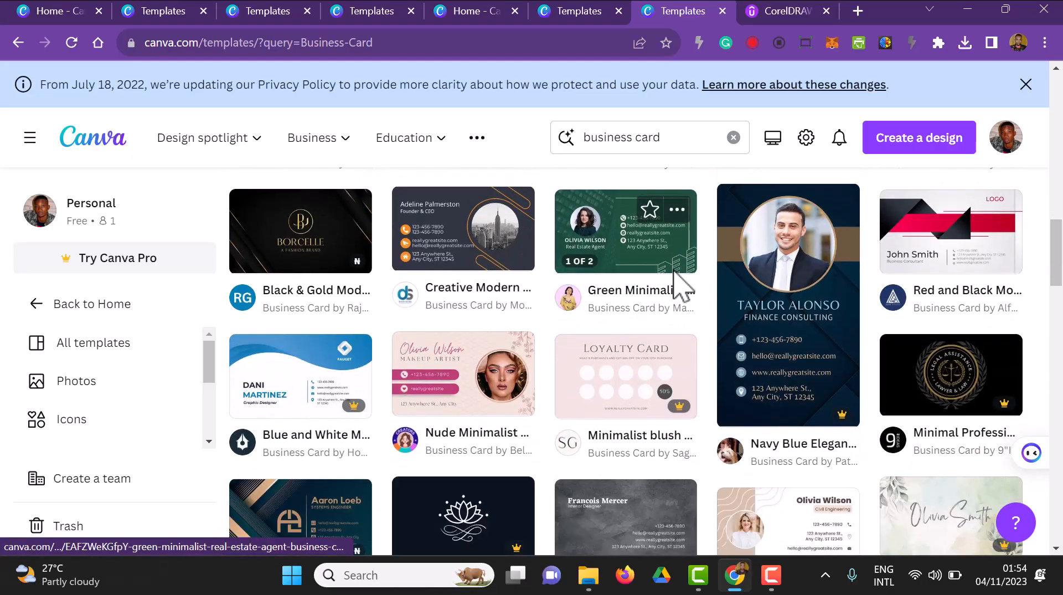
pyautogui.scroll(2, 681, 287)
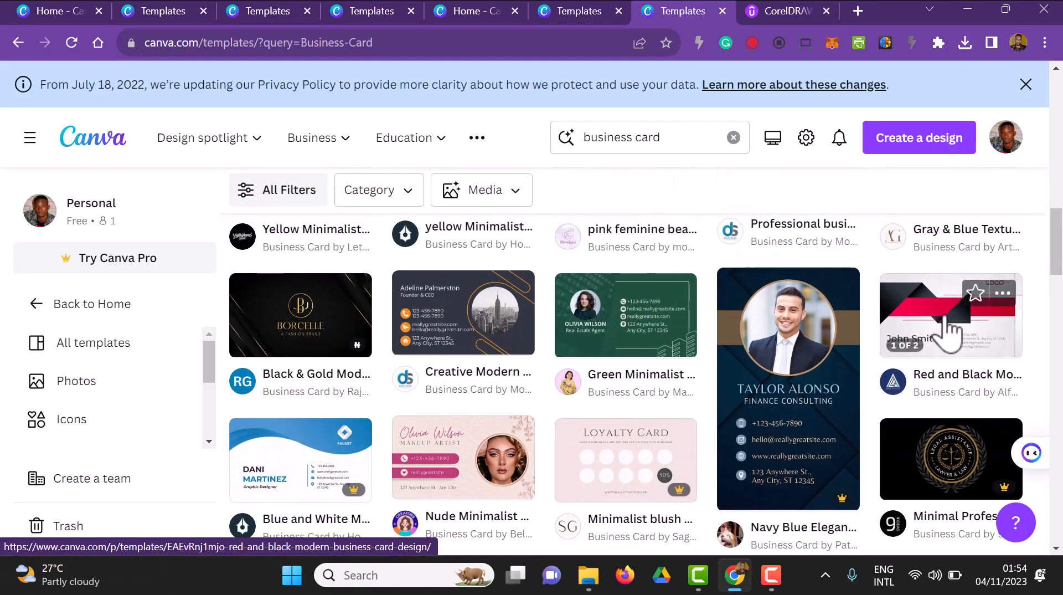
pyautogui.click(948, 335)
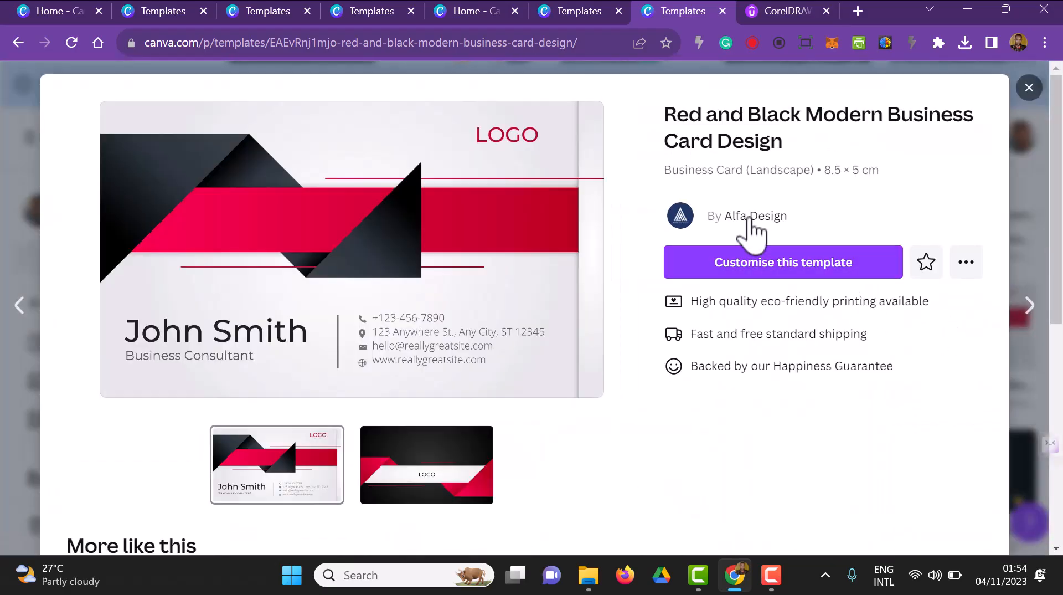
pyautogui.click(729, 274)
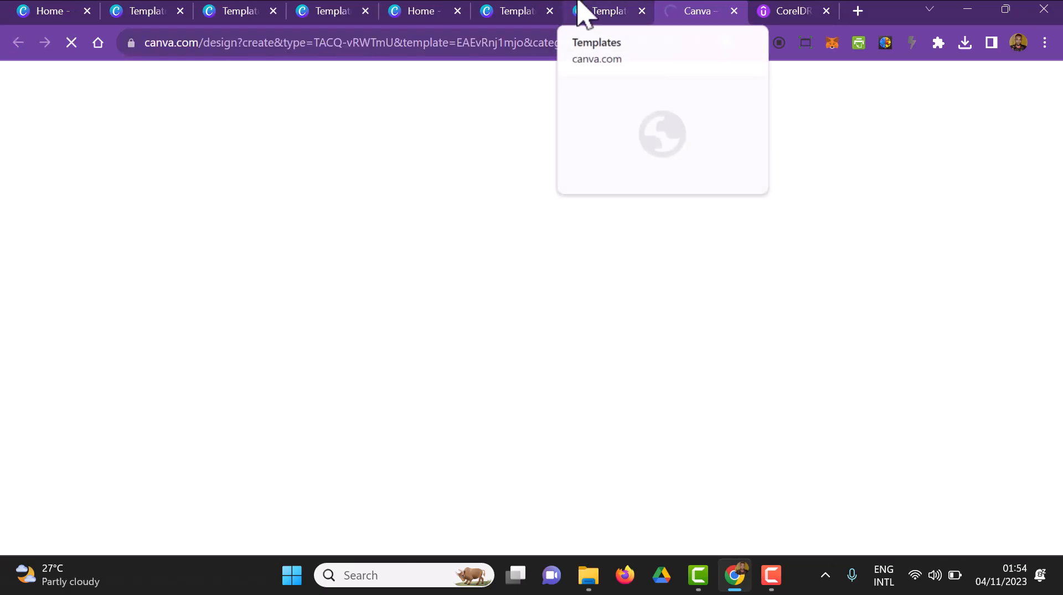
# Step: Return to the template results, close the business card preview and search the templates for "letterhead"
pyautogui.click(583, 12)
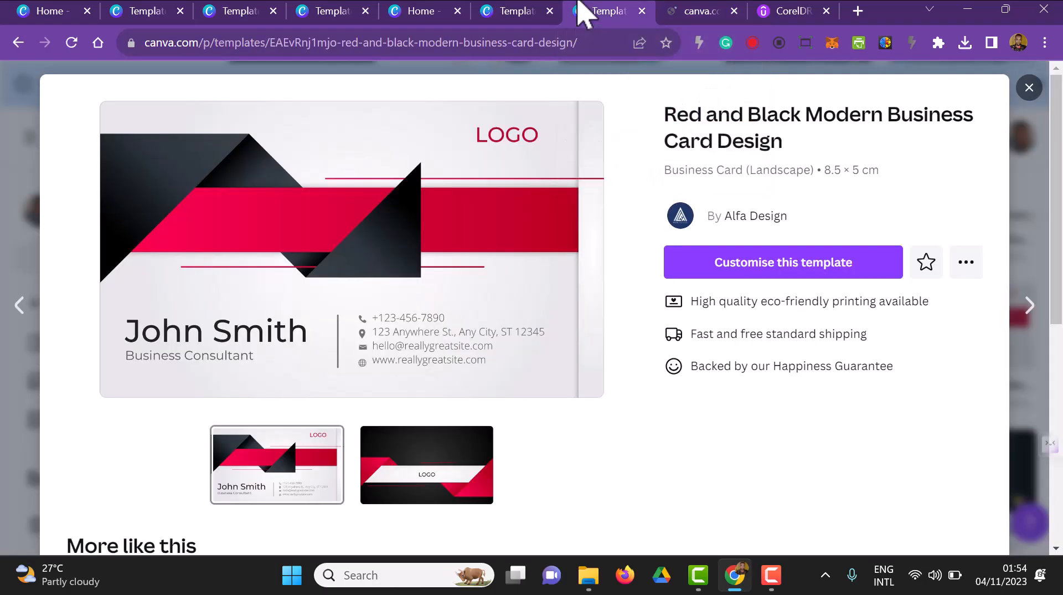
pyautogui.scroll(-4, 388, 443)
pyautogui.scroll(-3, 847, 426)
pyautogui.click(1029, 88)
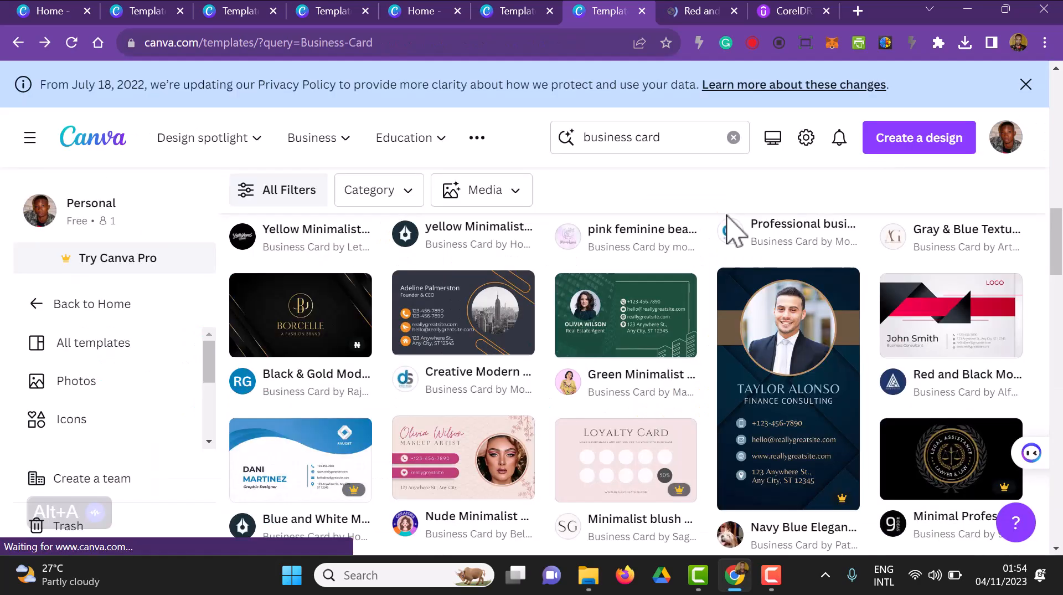
pyautogui.scroll(4, 653, 238)
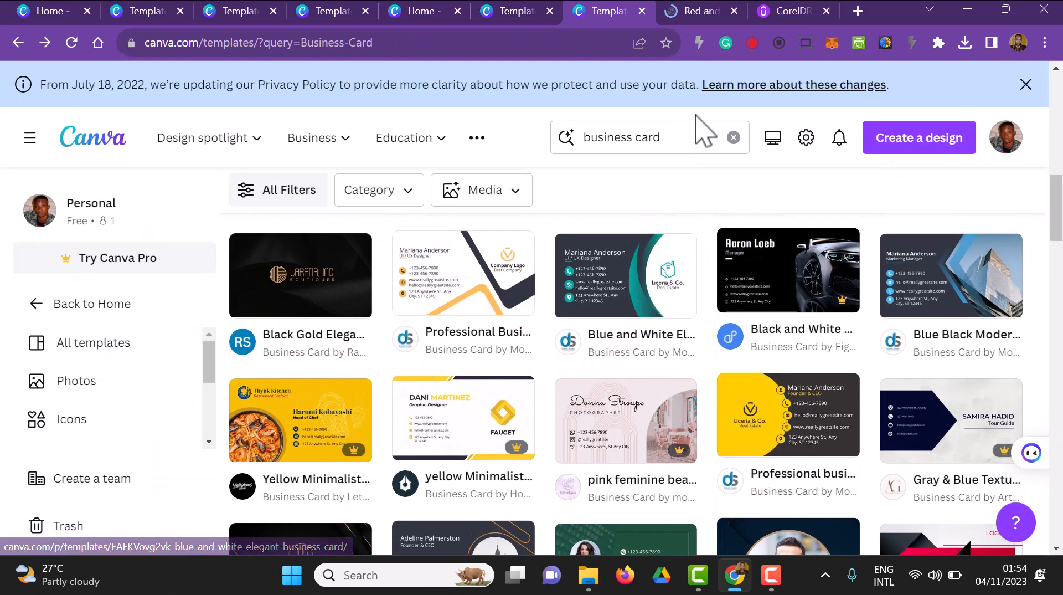
pyautogui.click(734, 138)
pyautogui.write('letterhead')
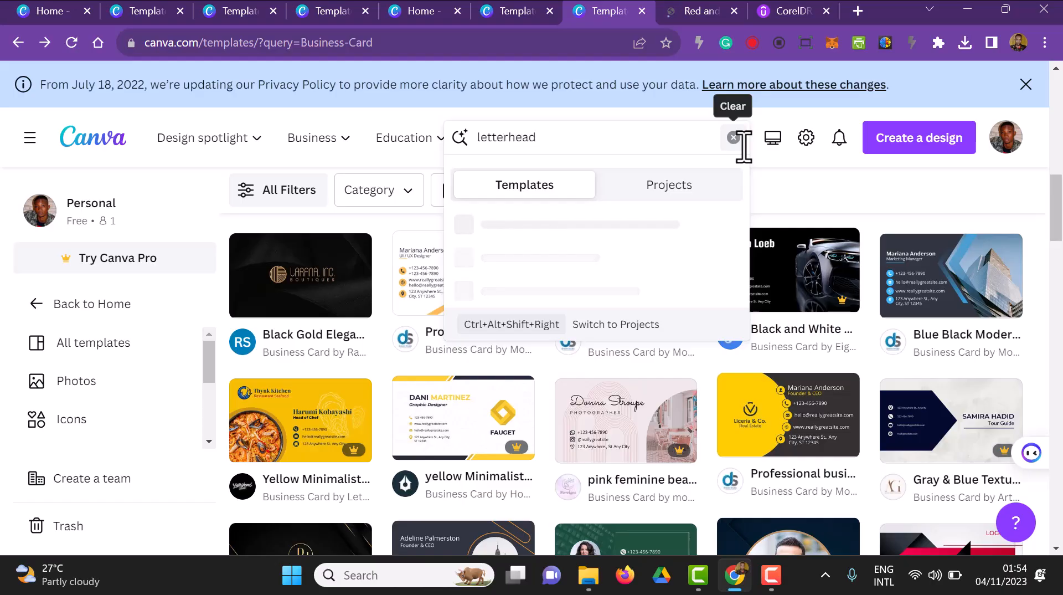
pyautogui.press('Return')
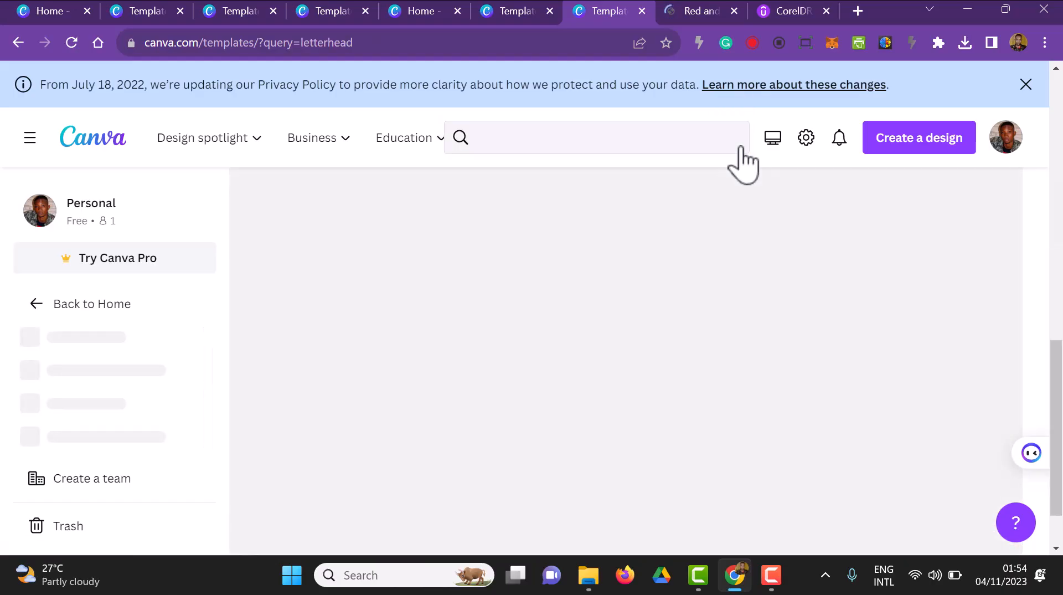
# Step: Choose the Minimalist Business Letterhead with the black footer and open it for customising
pyautogui.scroll(-3, 421, 277)
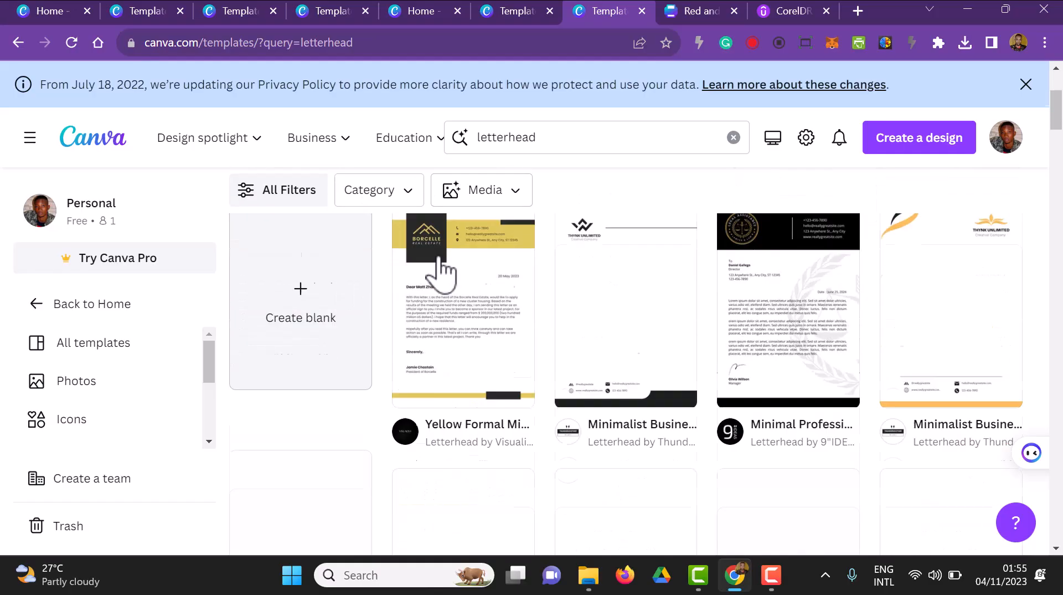
pyautogui.scroll(3, 512, 313)
pyautogui.scroll(-2, 513, 313)
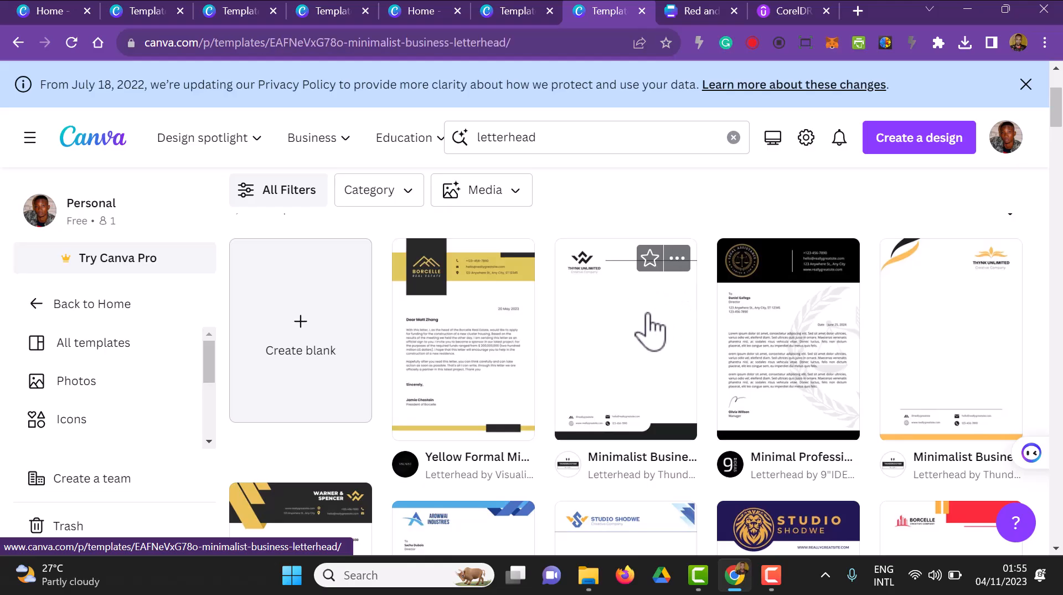
pyautogui.click(651, 333)
pyautogui.scroll(-12, 451, 316)
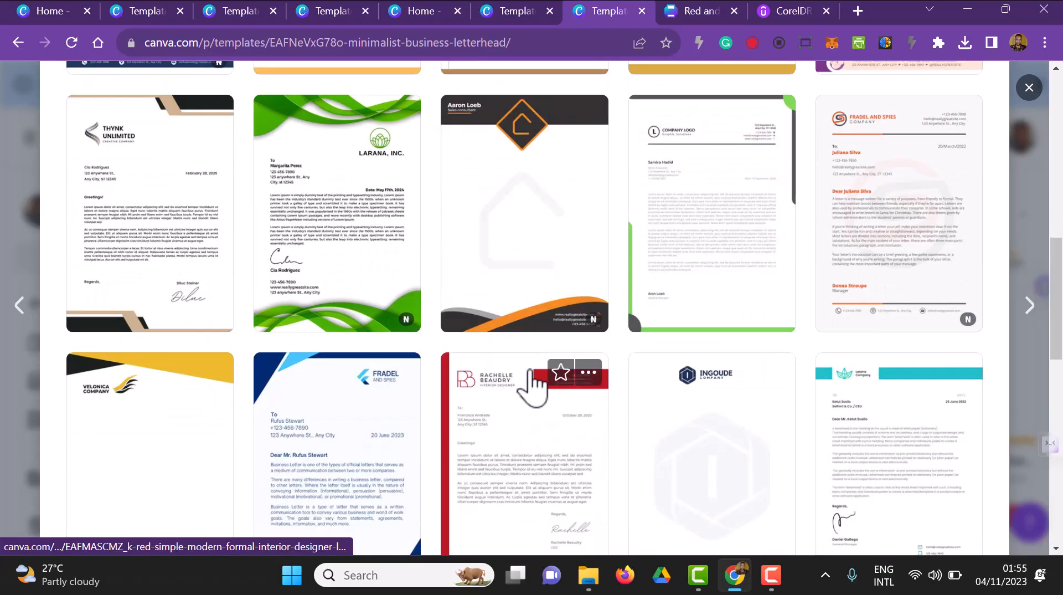
pyautogui.scroll(2, 532, 382)
pyautogui.scroll(-3, 534, 383)
pyautogui.scroll(10, 540, 371)
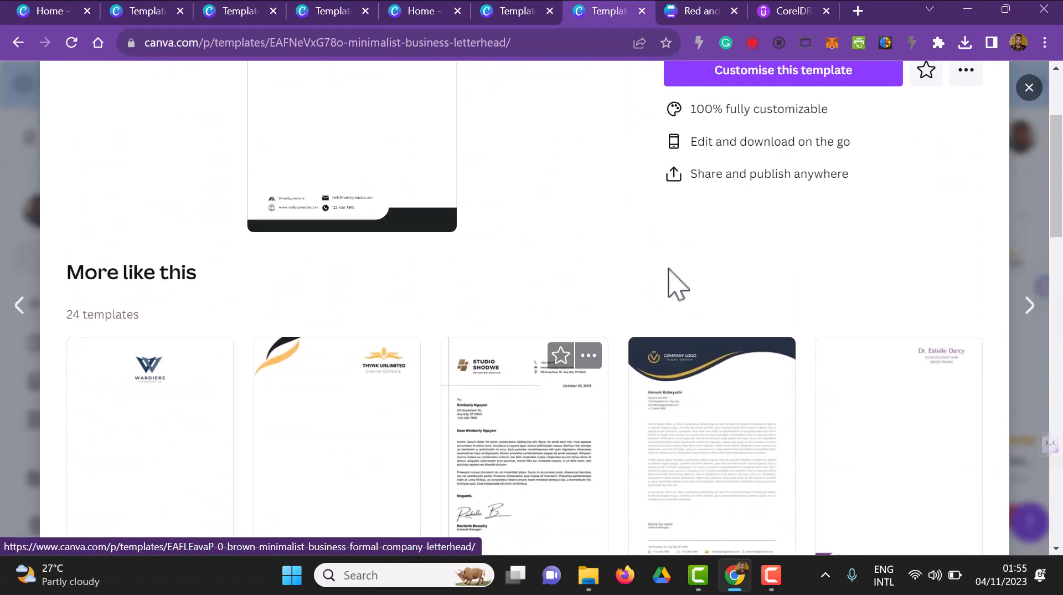
pyautogui.scroll(3, 662, 283)
pyautogui.click(728, 241)
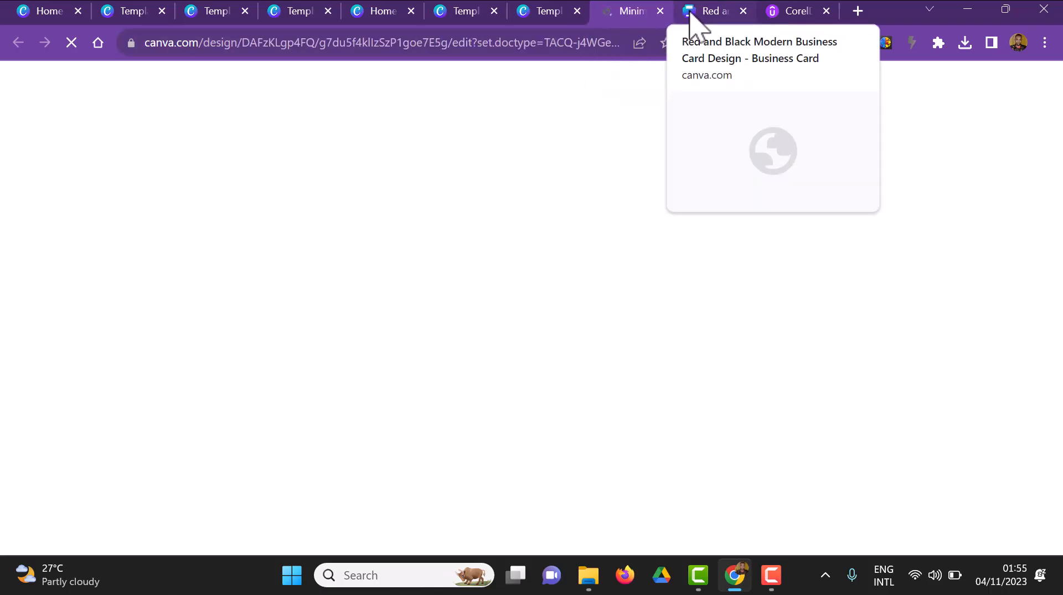
# Step: Switch to the red and black business card design and select the background image on page 2
pyautogui.click(698, 12)
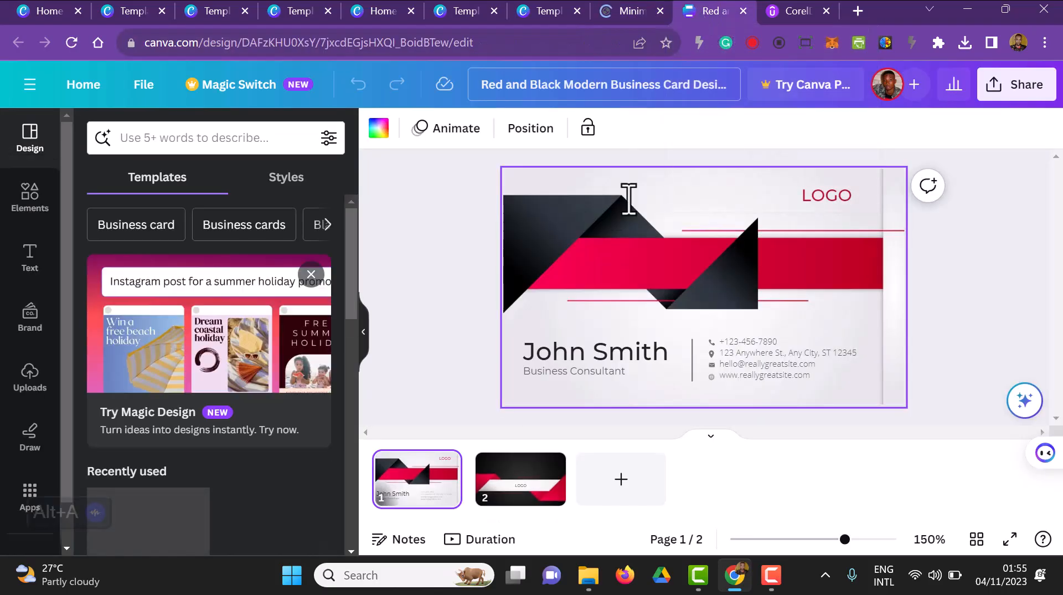
pyautogui.click(505, 481)
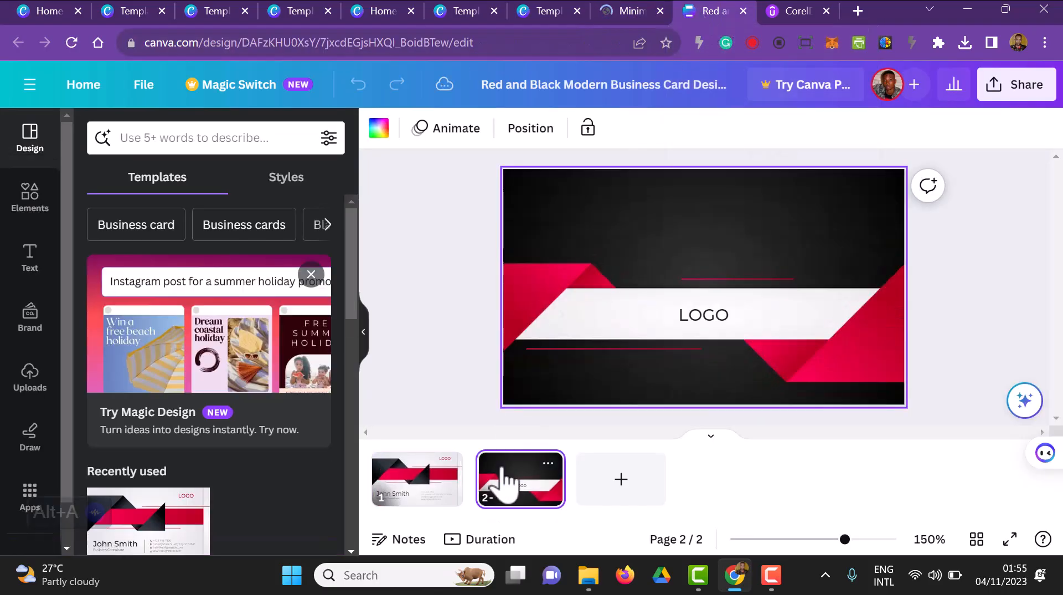
pyautogui.click(591, 226)
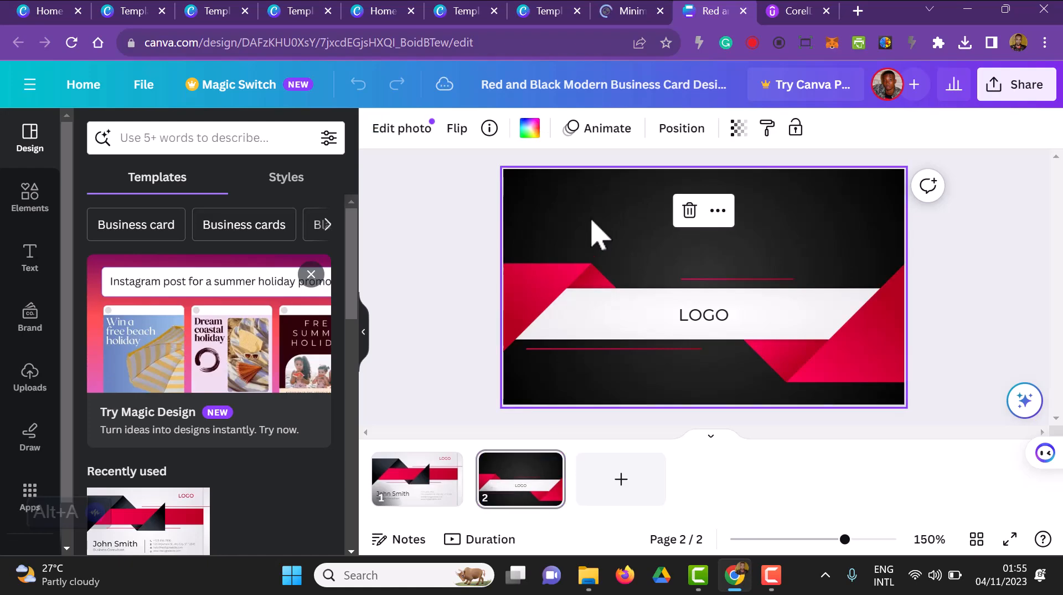
# Step: Try to replace page 2's background with the uploaded navy stationery photo
pyautogui.doubleClick(545, 210)
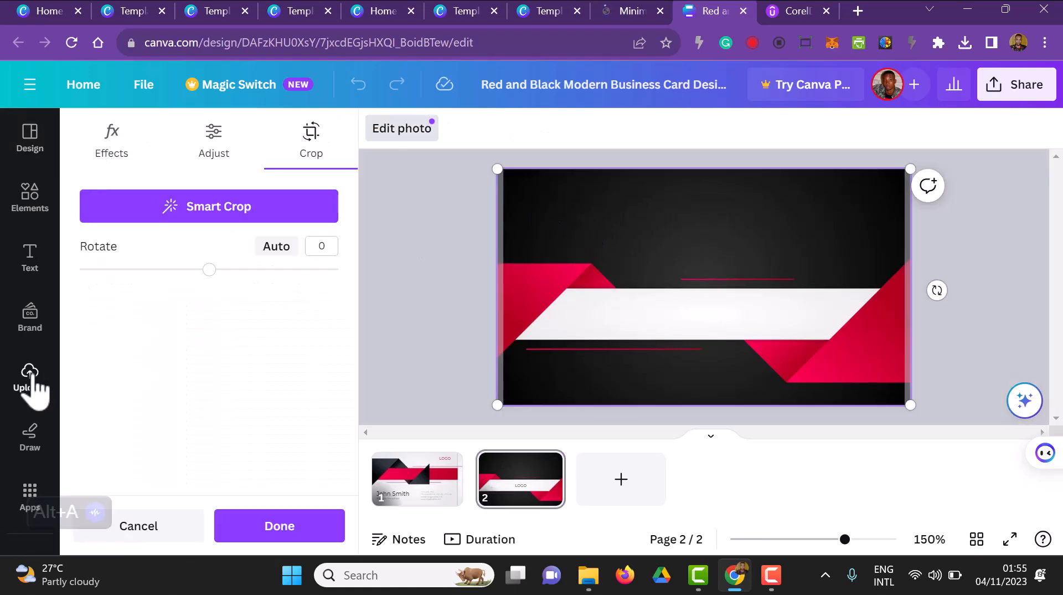
pyautogui.click(30, 378)
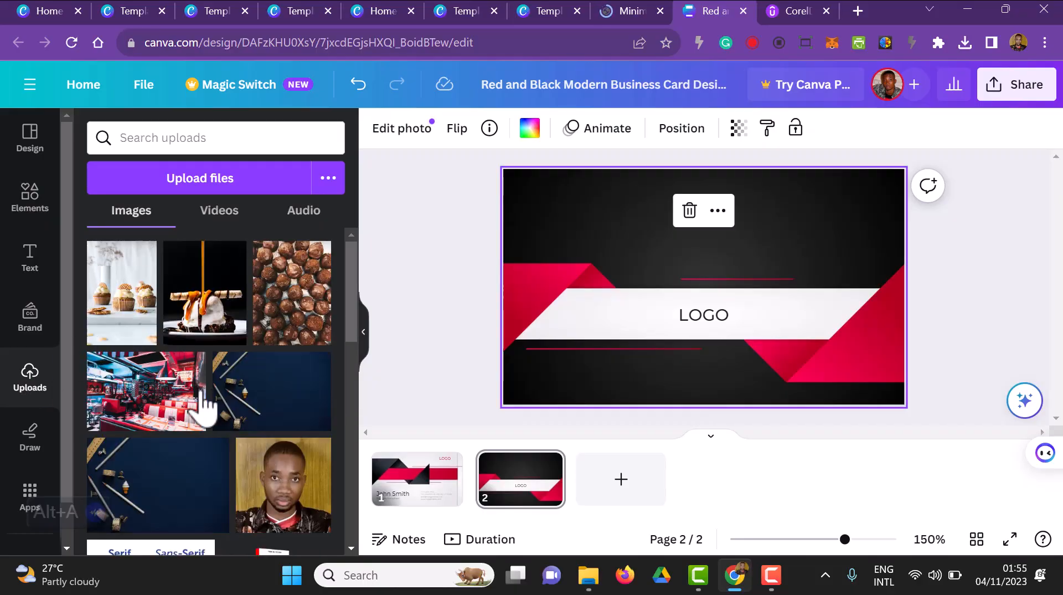
pyautogui.moveTo(218, 403)
pyautogui.mouseDown()
pyautogui.moveTo(449, 310)
pyautogui.moveTo(572, 240)
pyautogui.moveTo(496, 213)
pyautogui.moveTo(503, 202)
pyautogui.mouseUp()
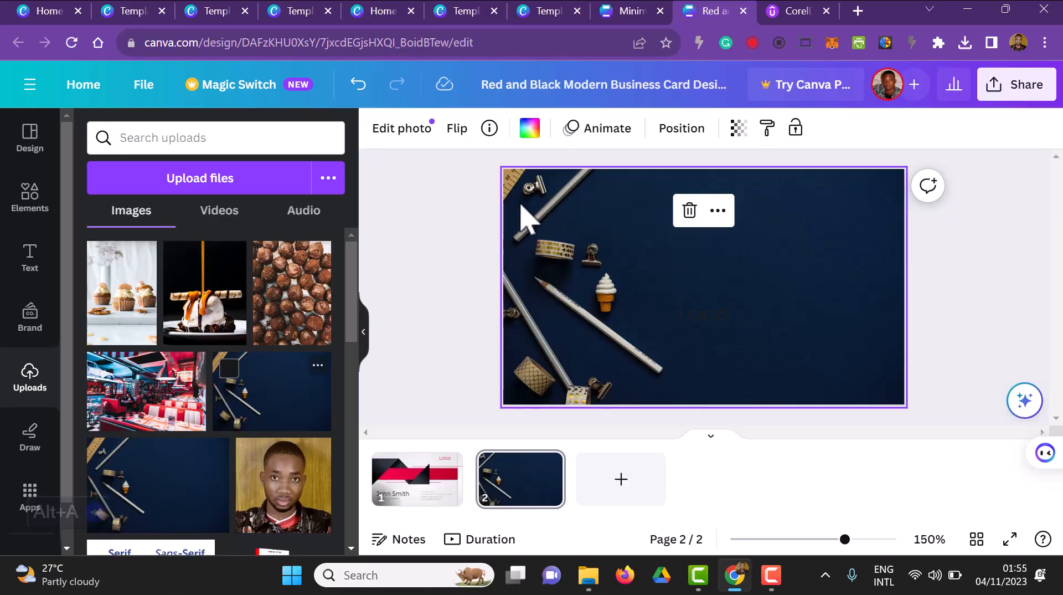
# Step: Shift page 2's red and black background image sideways within its crop frame
pyautogui.doubleClick(564, 214)
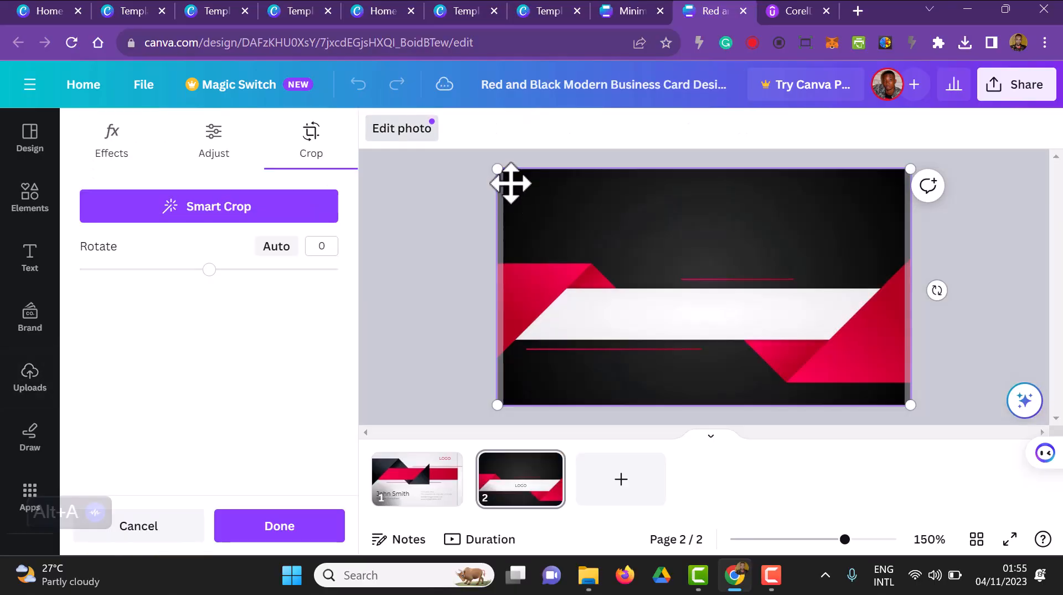
pyautogui.moveTo(510, 187); pyautogui.dragTo(576, 233)
pyautogui.moveTo(884, 271); pyautogui.dragTo(749, 248)
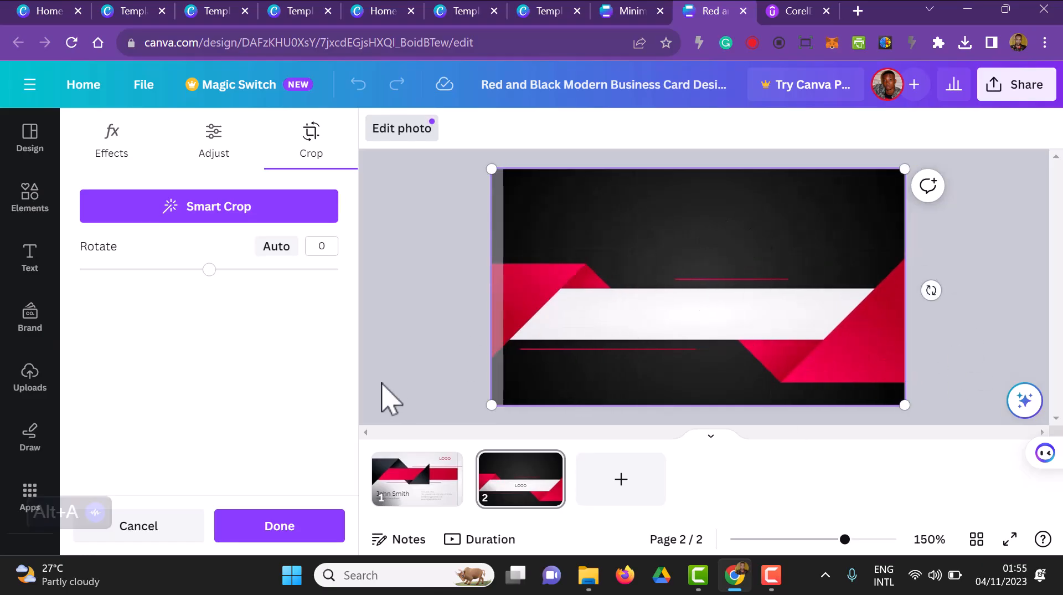
pyautogui.click(438, 360)
# Step: Fill page 2's background with the uploaded navy photo of pencils and stationery, and return to page 1
pyautogui.moveTo(206, 450); pyautogui.dragTo(521, 297)
pyautogui.click(417, 326)
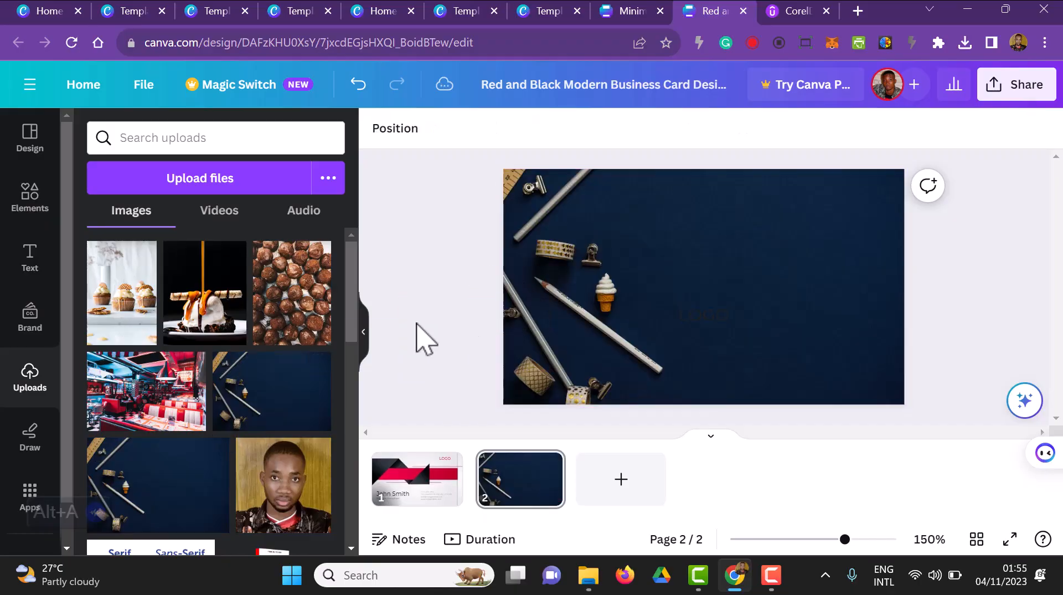
pyautogui.click(443, 506)
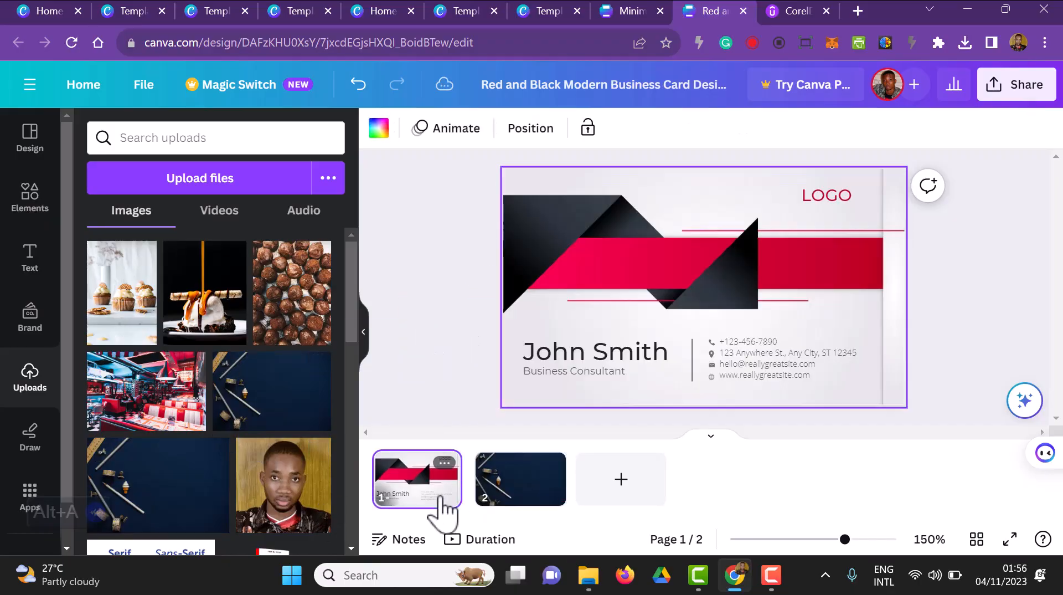
# Step: Delete the red and black background image from page 1 of the business card
pyautogui.click(653, 257)
pyautogui.doubleClick(646, 242)
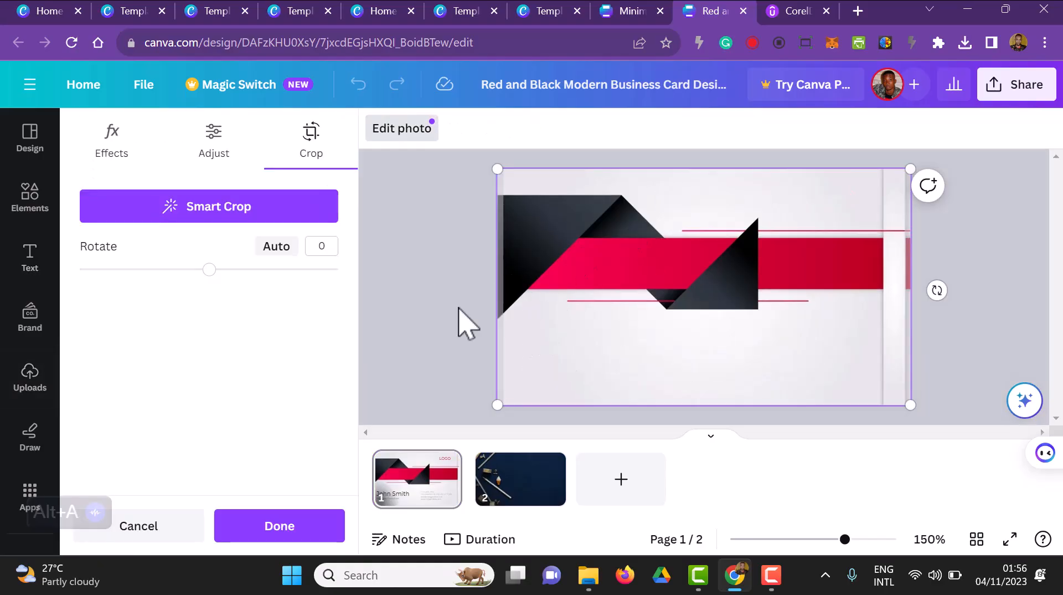
pyautogui.click(459, 308)
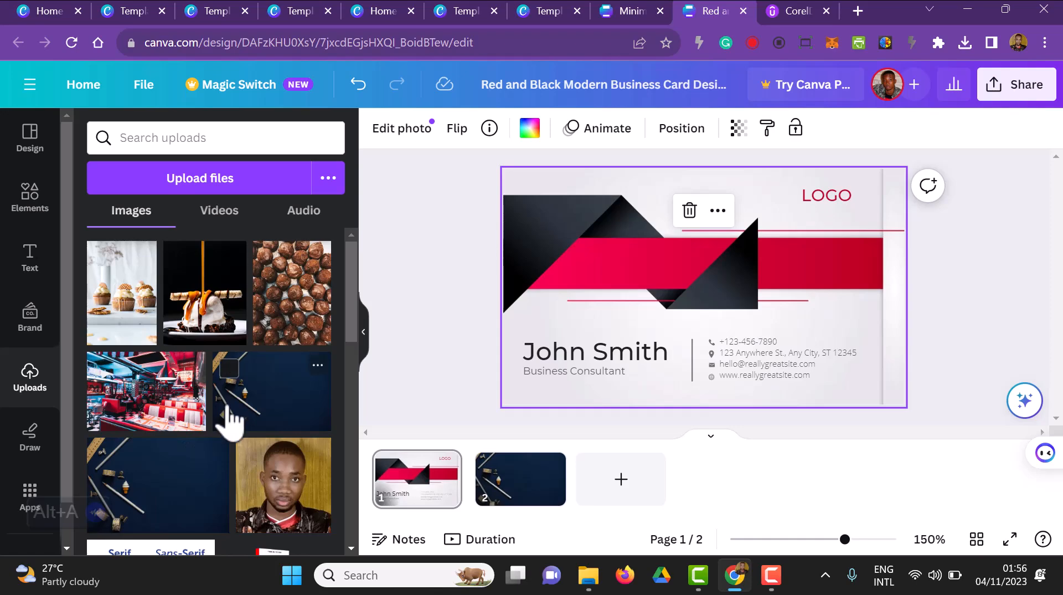
pyautogui.moveTo(229, 420); pyautogui.dragTo(149, 468)
pyautogui.doubleClick(589, 208)
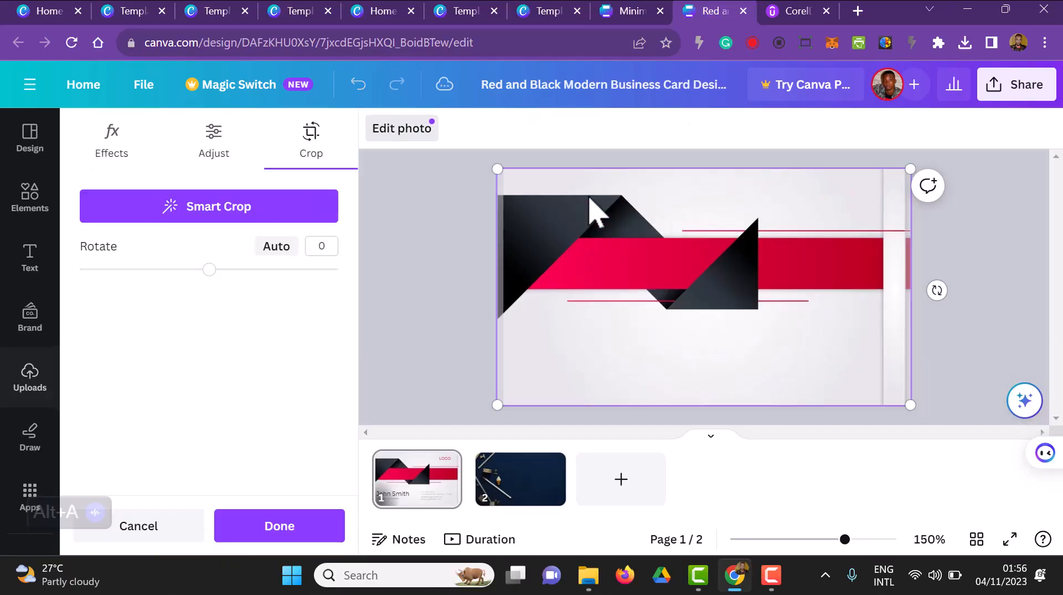
pyautogui.press('Delete')
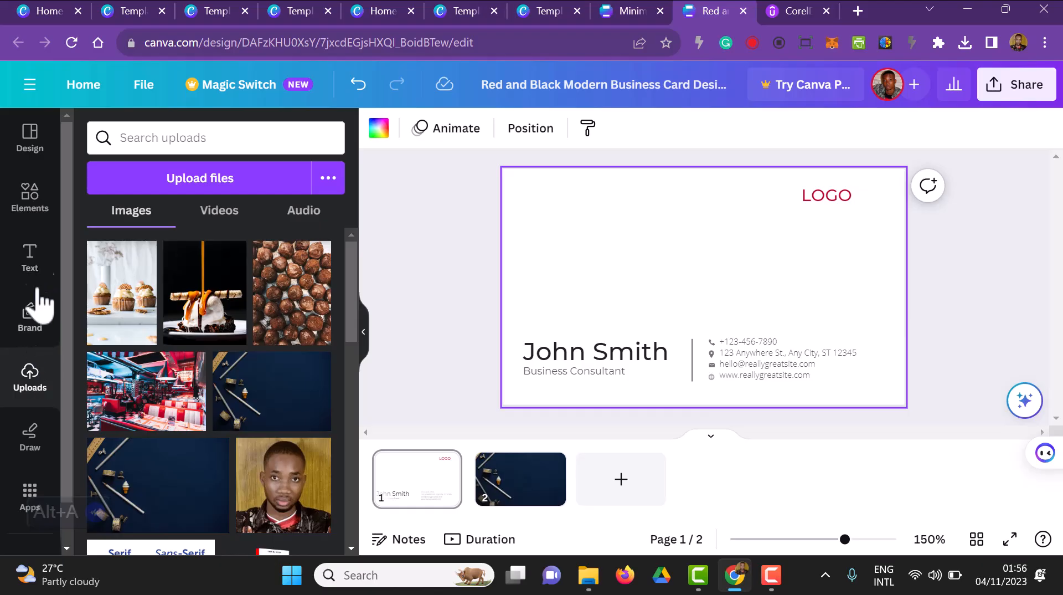
# Step: Add a rectangle shape to page 1, stretch it past both card sides and flatten it into a horizontal band above the name
pyautogui.click(52, 194)
pyautogui.click(152, 138)
pyautogui.write('re')
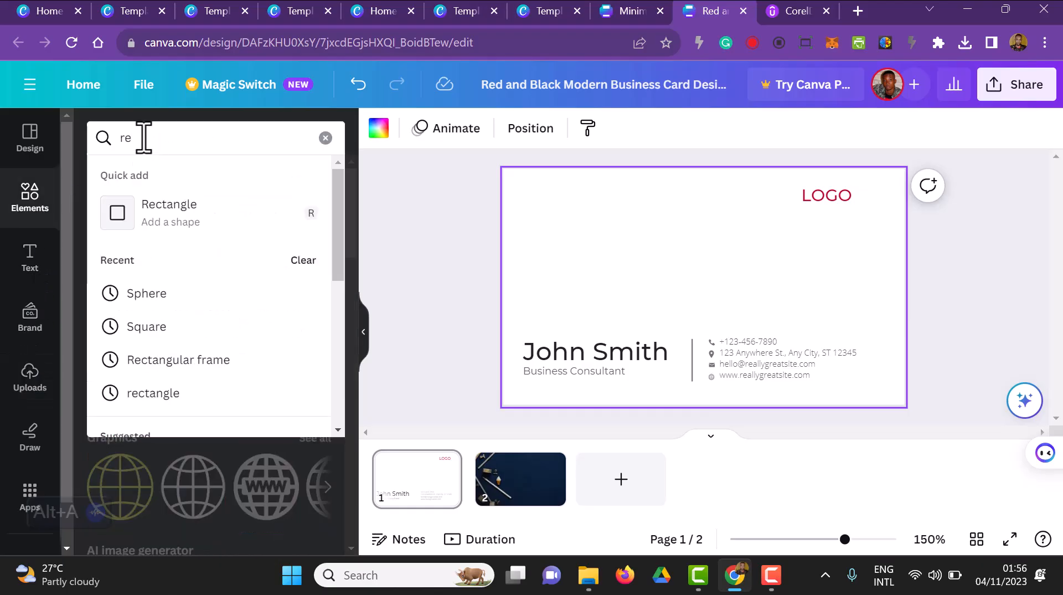
pyautogui.click(152, 221)
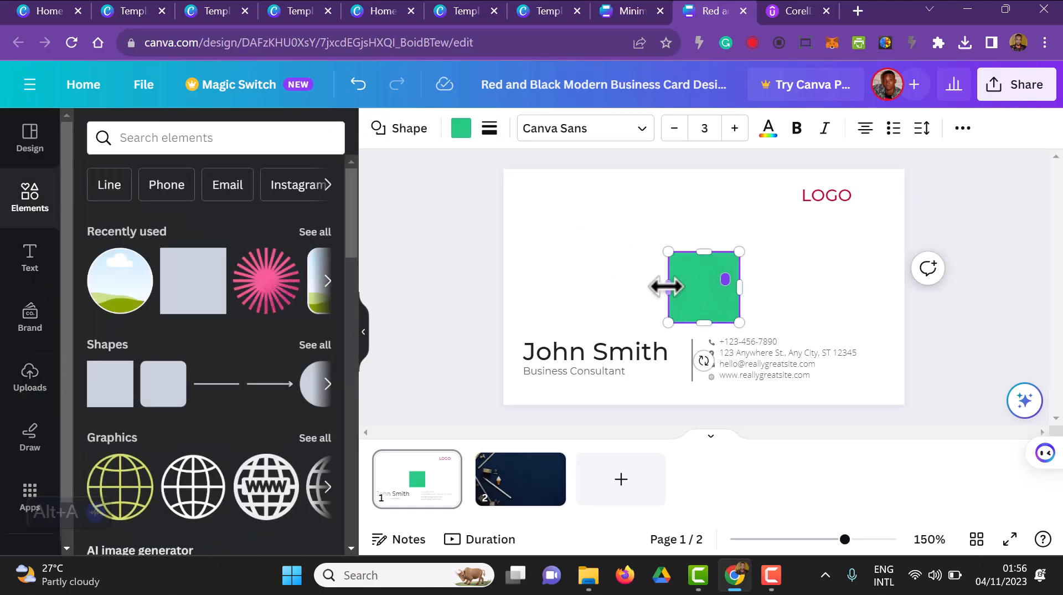
pyautogui.moveTo(669, 282); pyautogui.dragTo(506, 282)
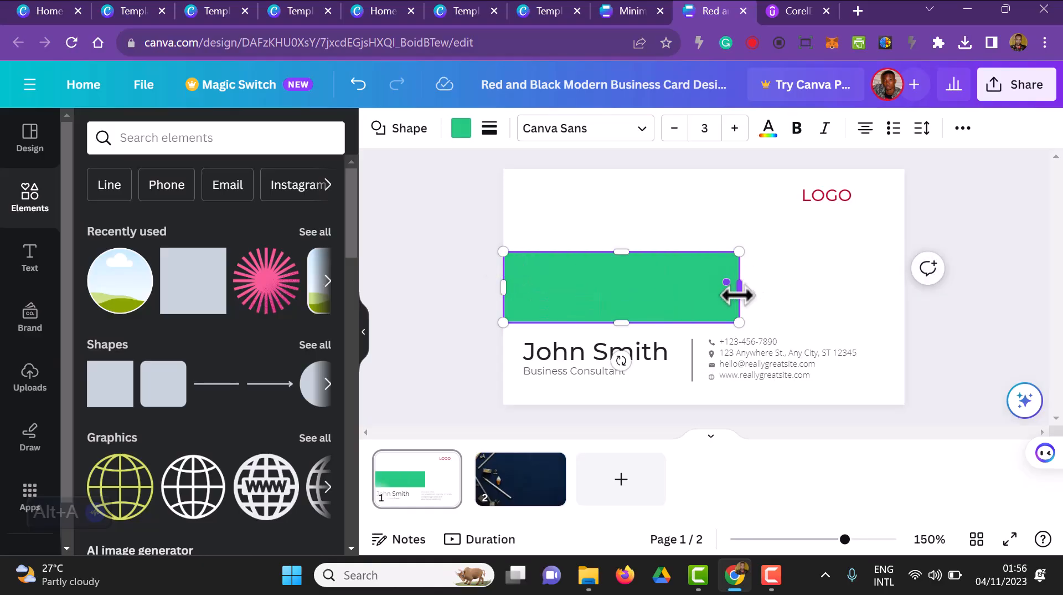
pyautogui.moveTo(740, 287); pyautogui.dragTo(962, 266)
pyautogui.moveTo(731, 322); pyautogui.dragTo(736, 300)
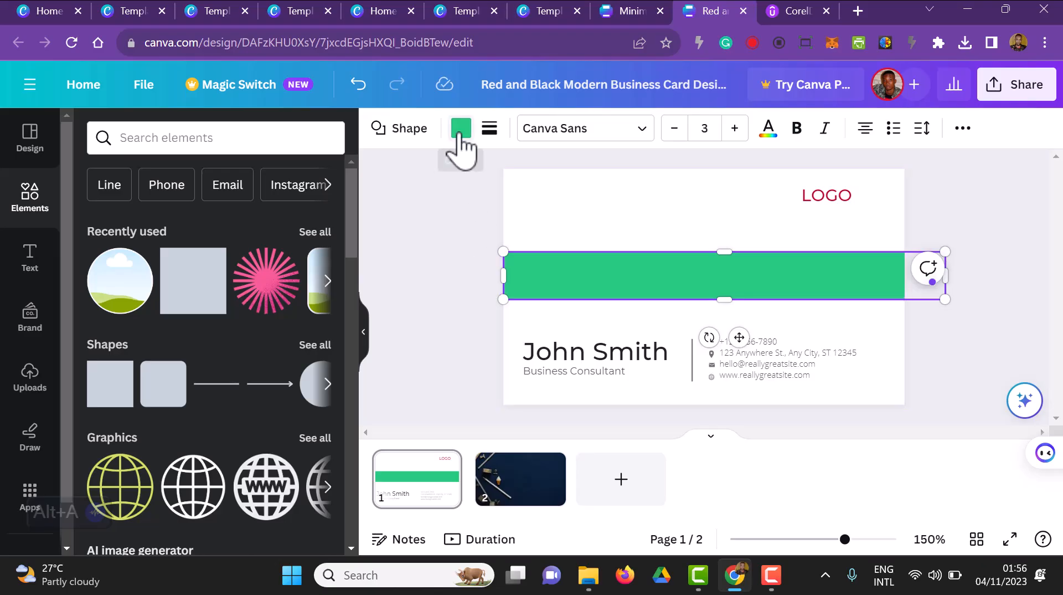
# Step: Fill the horizontal band on page 1 with the dark navy from the photo colours
pyautogui.click(462, 129)
pyautogui.scroll(-2, 147, 432)
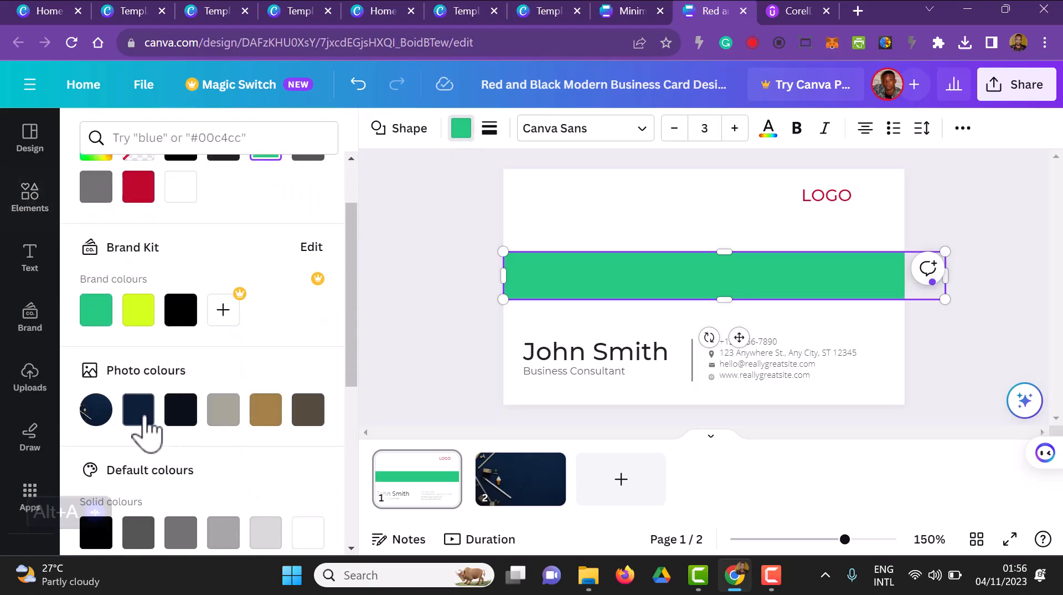
pyautogui.click(143, 418)
pyautogui.click(475, 291)
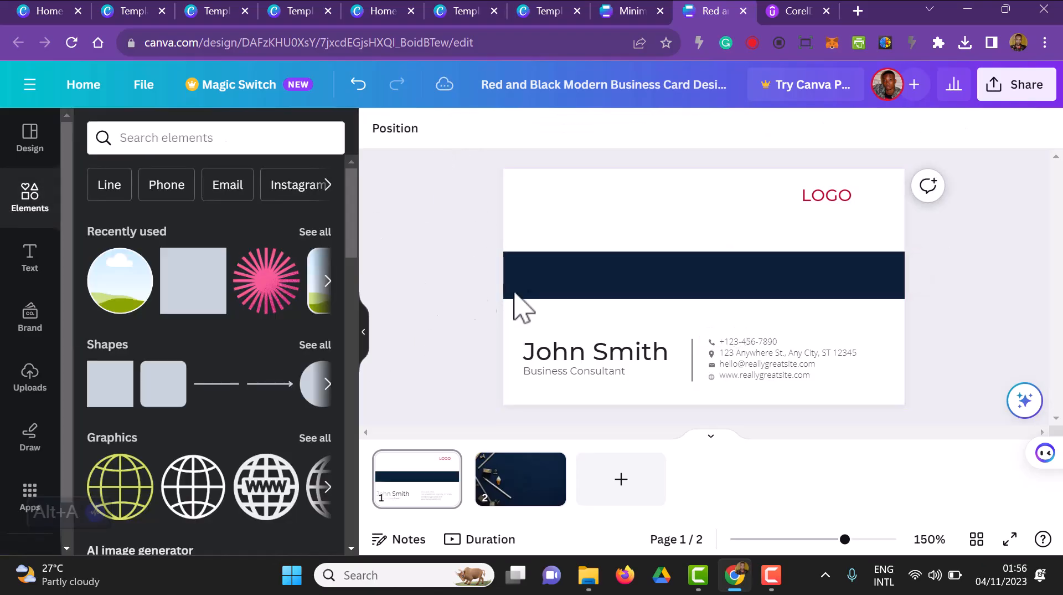
# Step: Recolour the cardholder's name on page 1 with the dark navy photo colour and apply the change to all pages
pyautogui.click(563, 280)
pyautogui.click(595, 355)
pyautogui.click(615, 132)
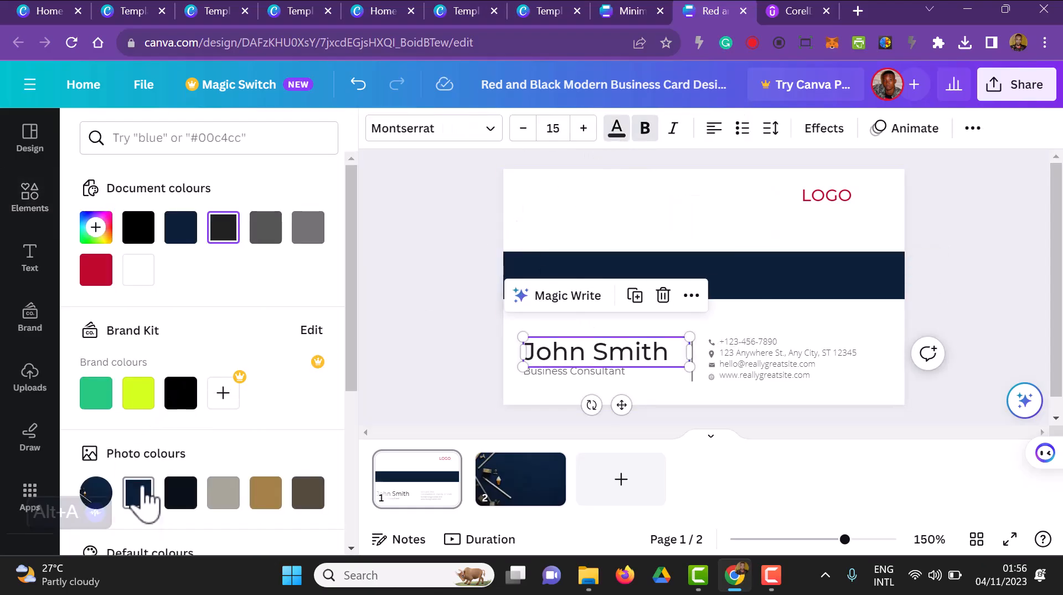
pyautogui.click(138, 493)
pyautogui.click(194, 546)
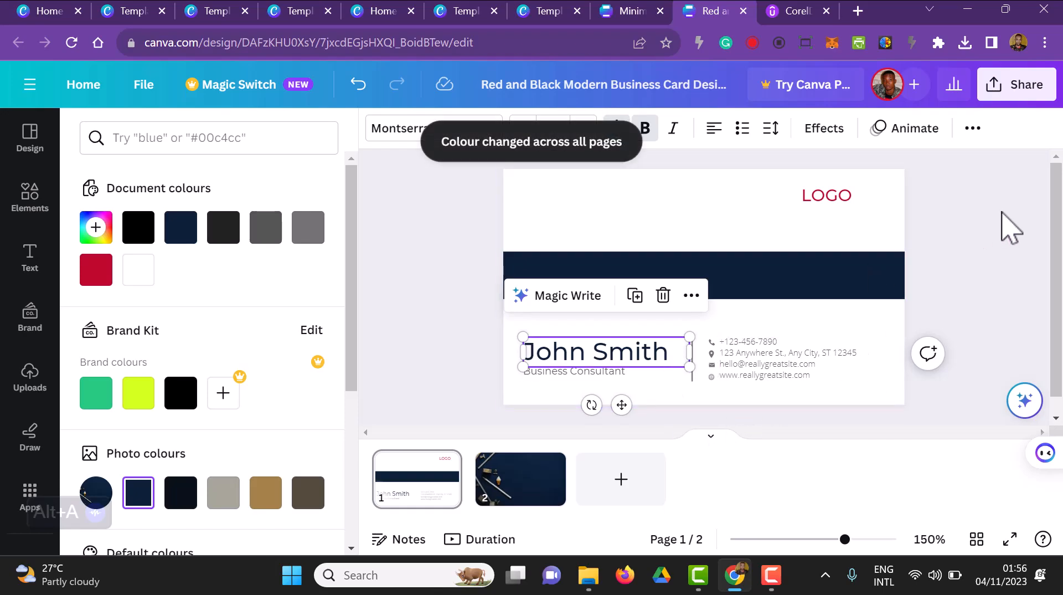
pyautogui.click(832, 199)
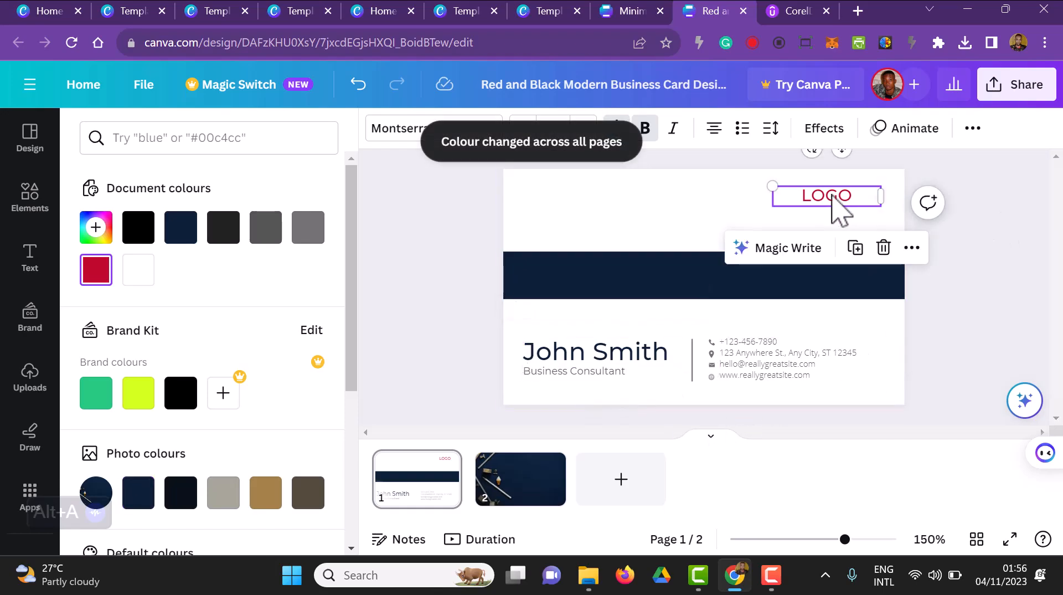
pyautogui.doubleClick(832, 196)
pyautogui.click(982, 260)
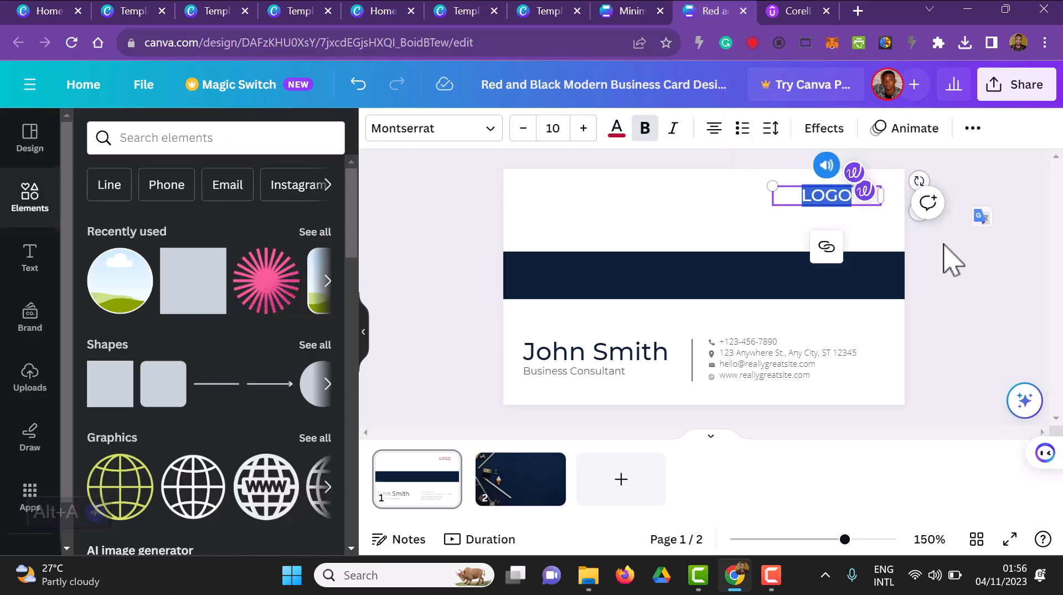
pyautogui.click(981, 277)
# Step: Add the "Happy BIRTHDAY" font combination to page 2 and ungroup its two text elements
pyautogui.scroll(-1, 984, 309)
pyautogui.scroll(1, 970, 318)
pyautogui.scroll(-1, 979, 334)
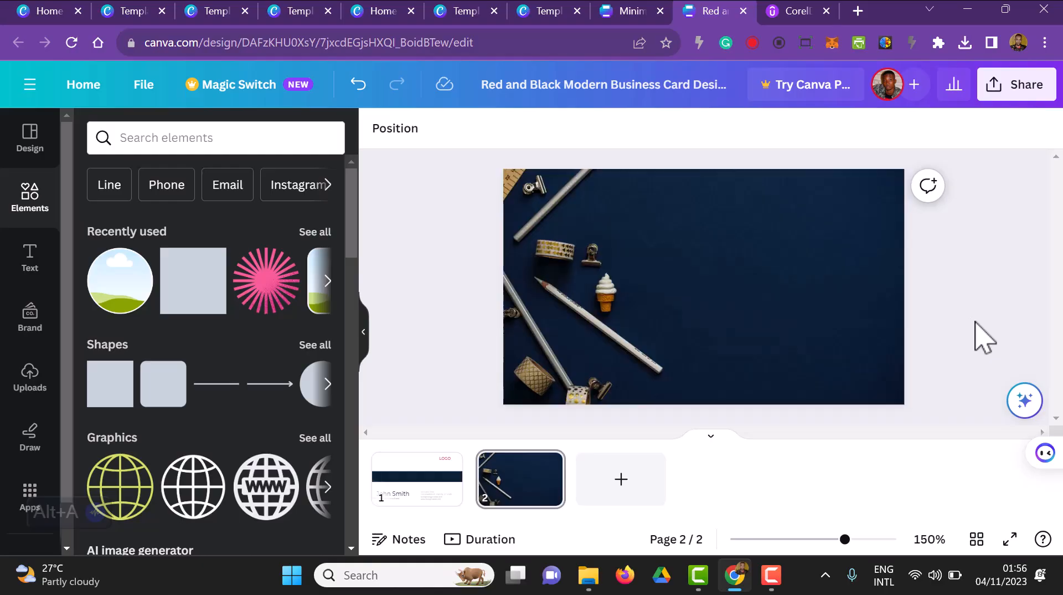
pyautogui.click(48, 267)
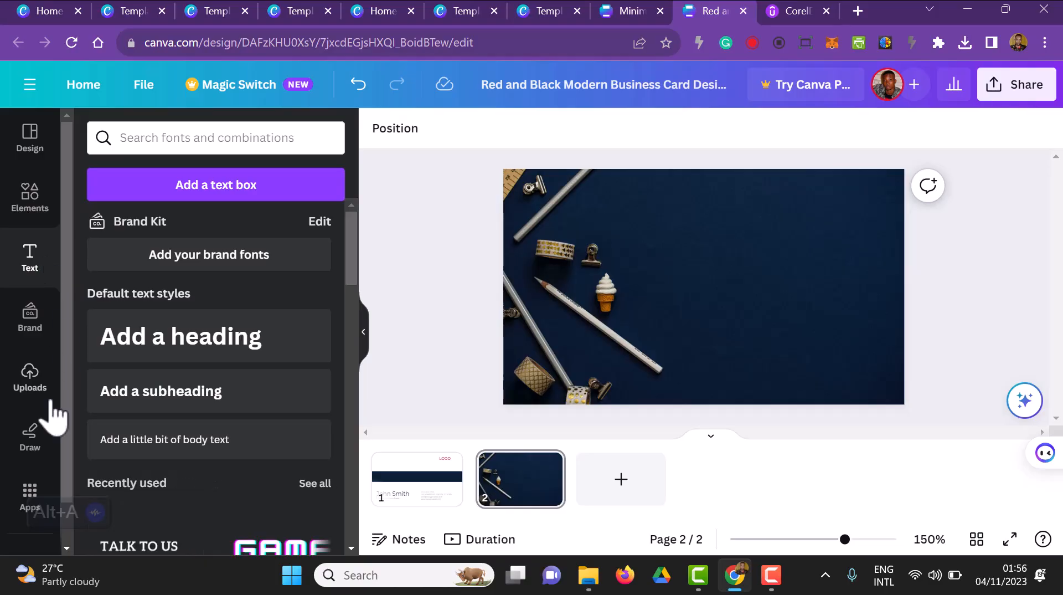
pyautogui.scroll(-10, 133, 422)
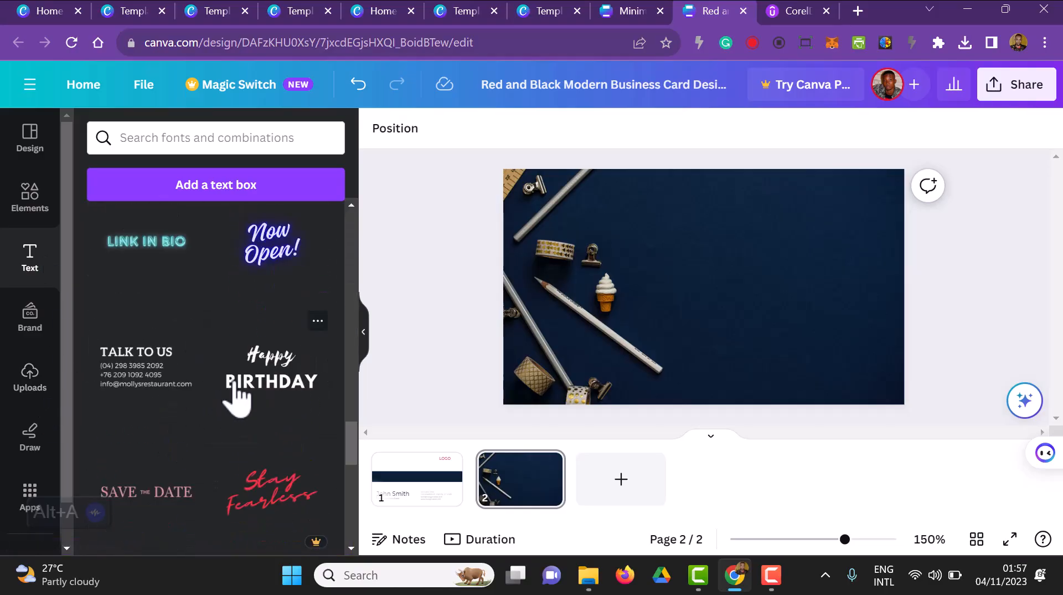
pyautogui.click(256, 398)
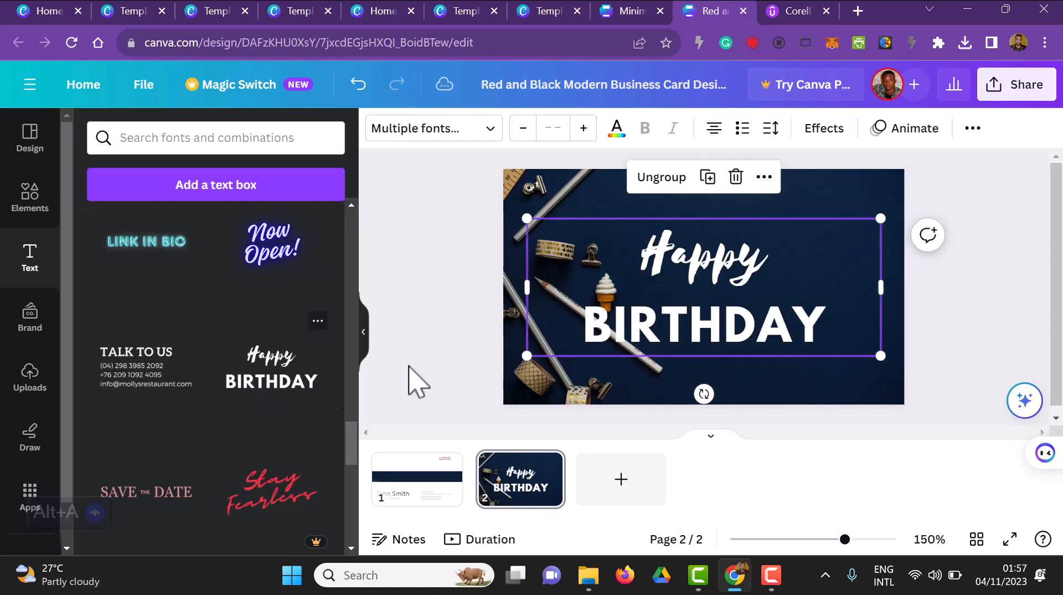
pyautogui.click(807, 350)
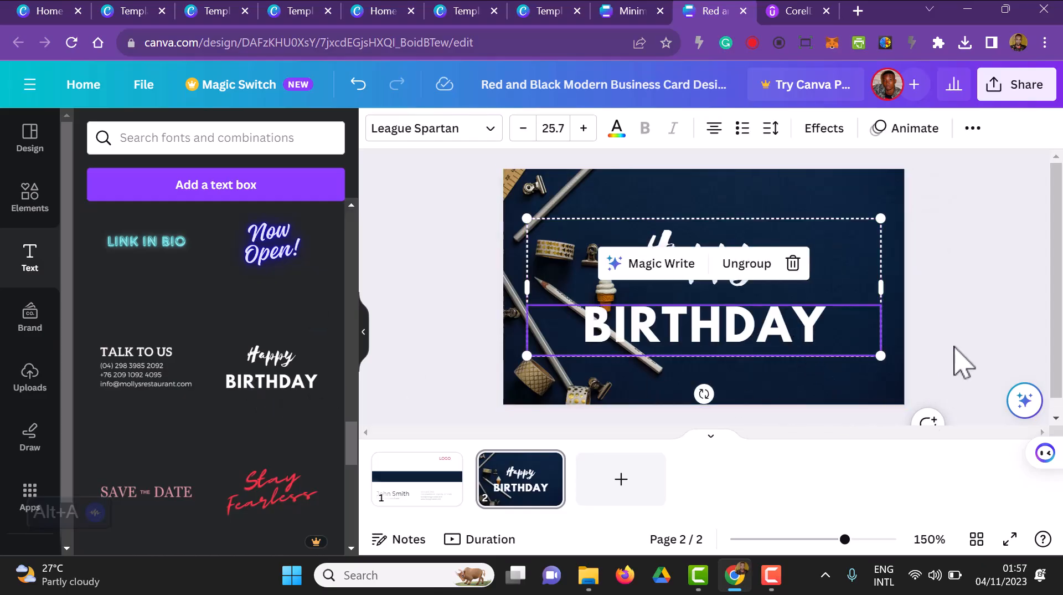
pyautogui.click(762, 283)
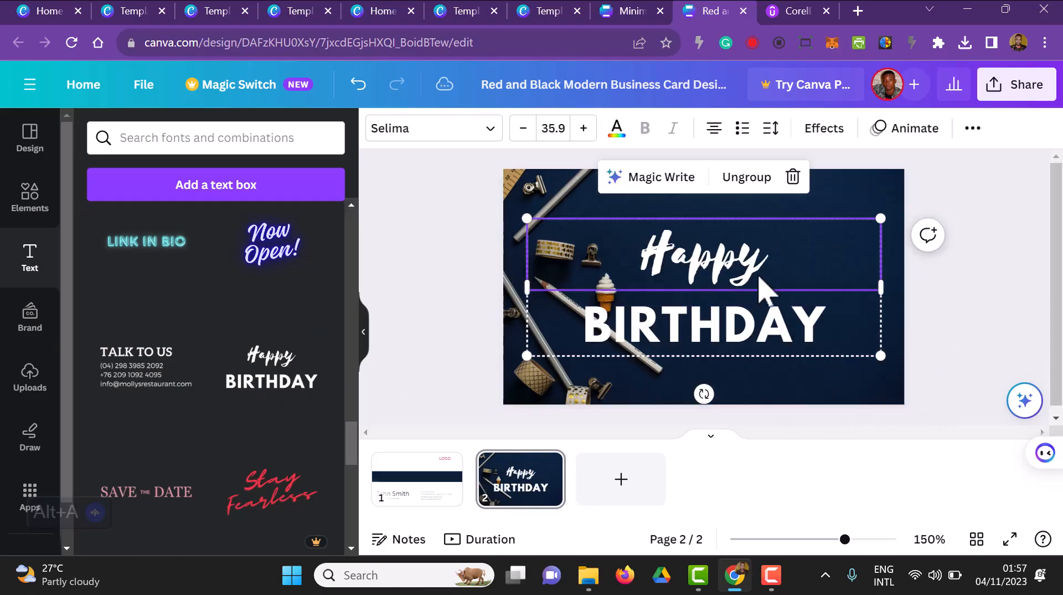
pyautogui.click(747, 178)
pyautogui.click(1014, 291)
# Step: Shrink the "Happy" text on page 2 and move it to the card's lower right area
pyautogui.click(735, 280)
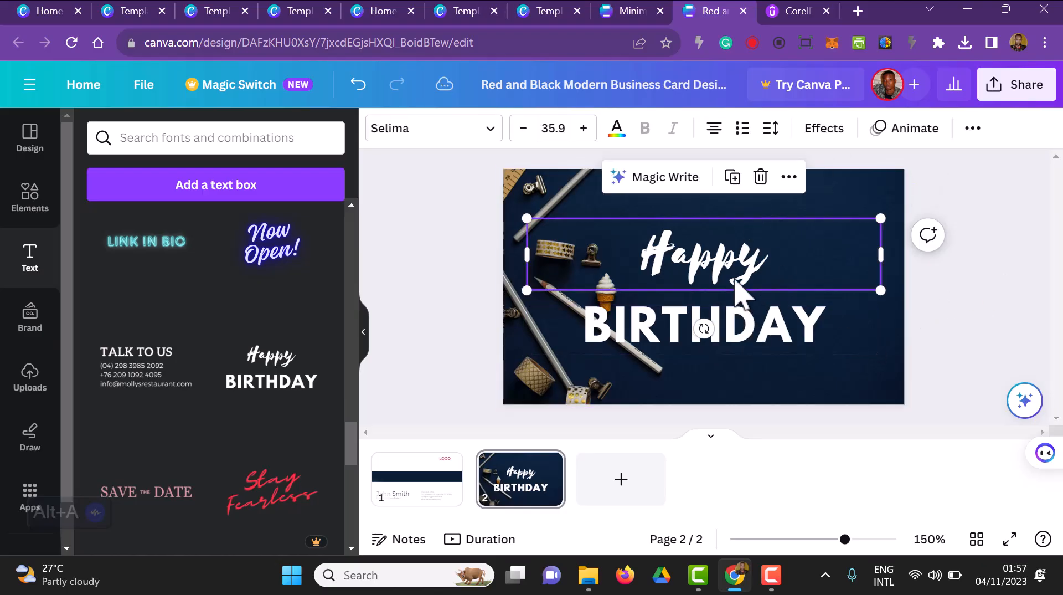
pyautogui.moveTo(881, 288); pyautogui.dragTo(601, 232)
pyautogui.moveTo(571, 268); pyautogui.dragTo(800, 418)
# Step: Replace the "BIRTHDAY" text on page 2 with "EDSOFT SOLUTIONS"
pyautogui.click(612, 327)
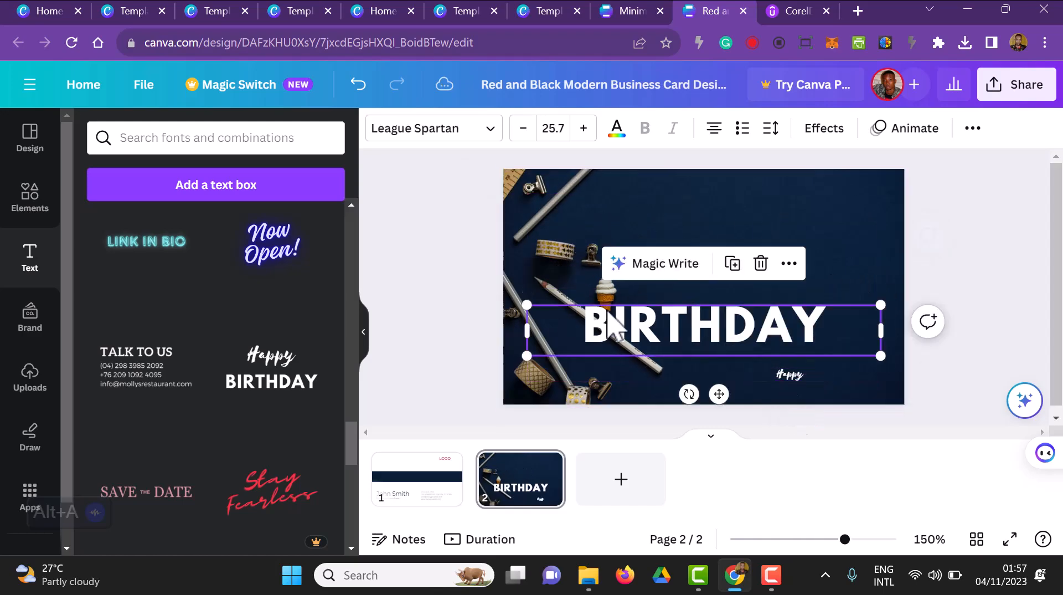
pyautogui.doubleClick(612, 327)
pyautogui.write('ED')
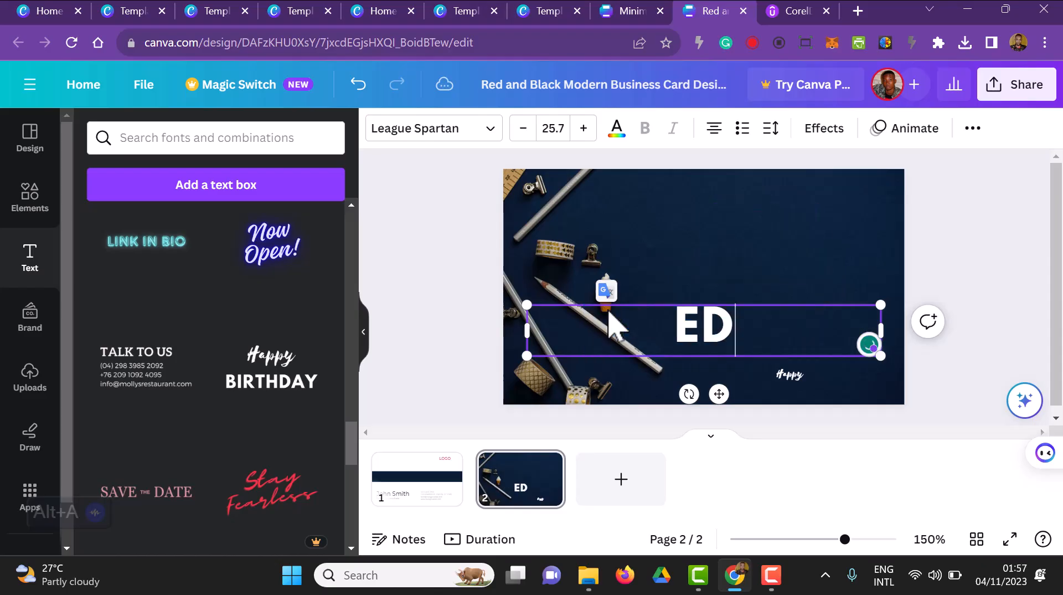
pyautogui.write('SOFT')
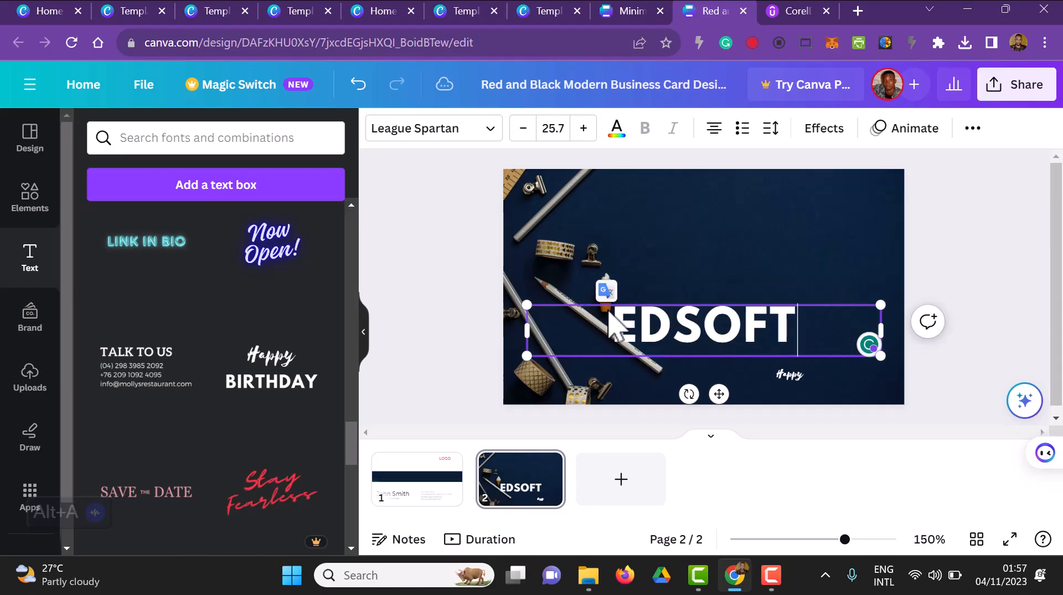
pyautogui.write(' SOLUTIONS')
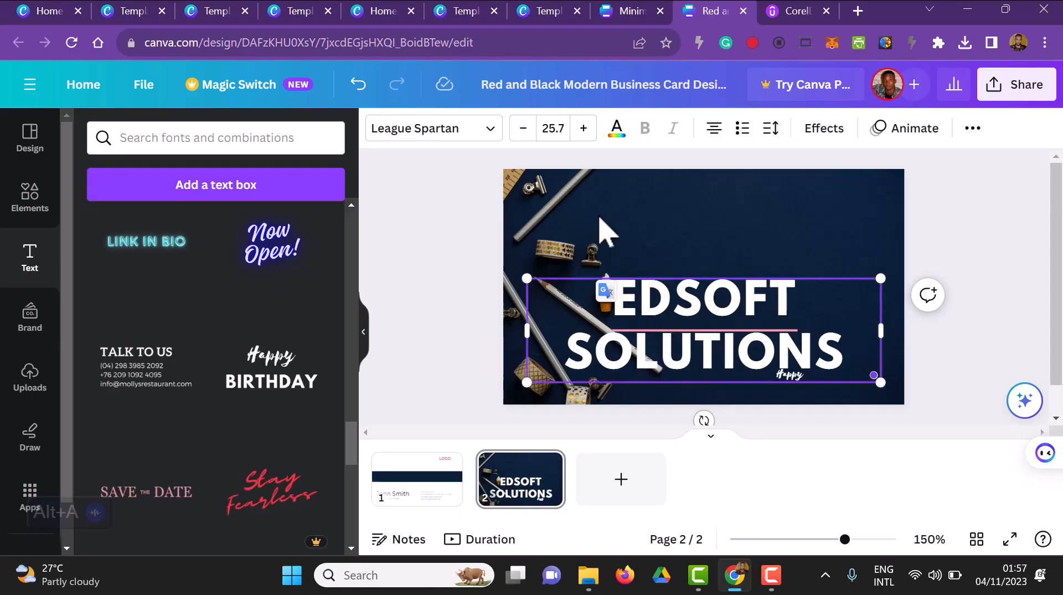
# Step: Left-align "EDSOFT SOLUTIONS", shrink its text box to about font size 14.8 and move it onto the empty navy area beside the pencils
pyautogui.click(715, 129)
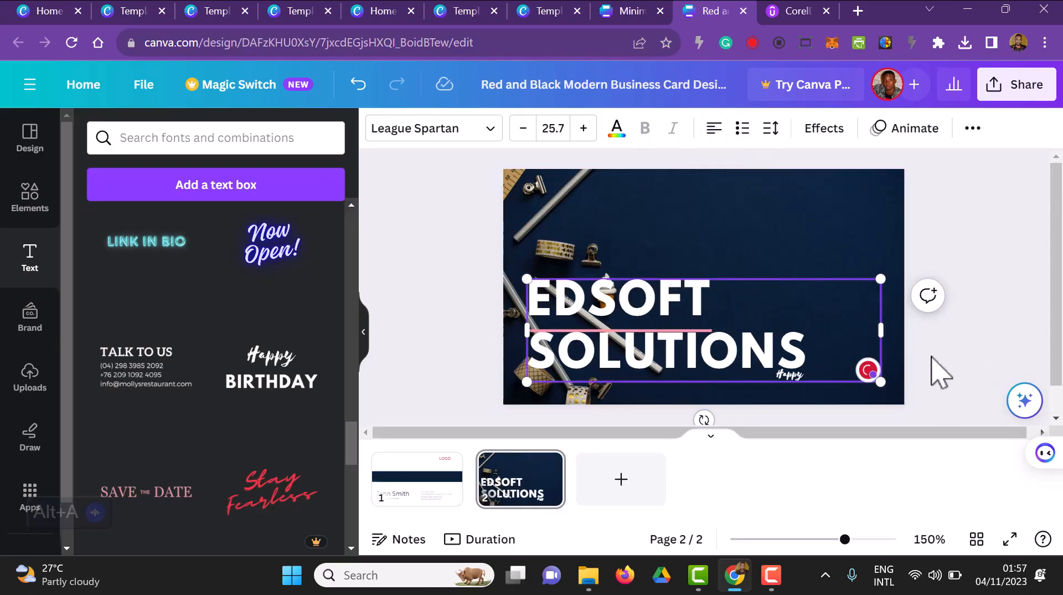
pyautogui.moveTo(886, 324); pyautogui.dragTo(821, 331)
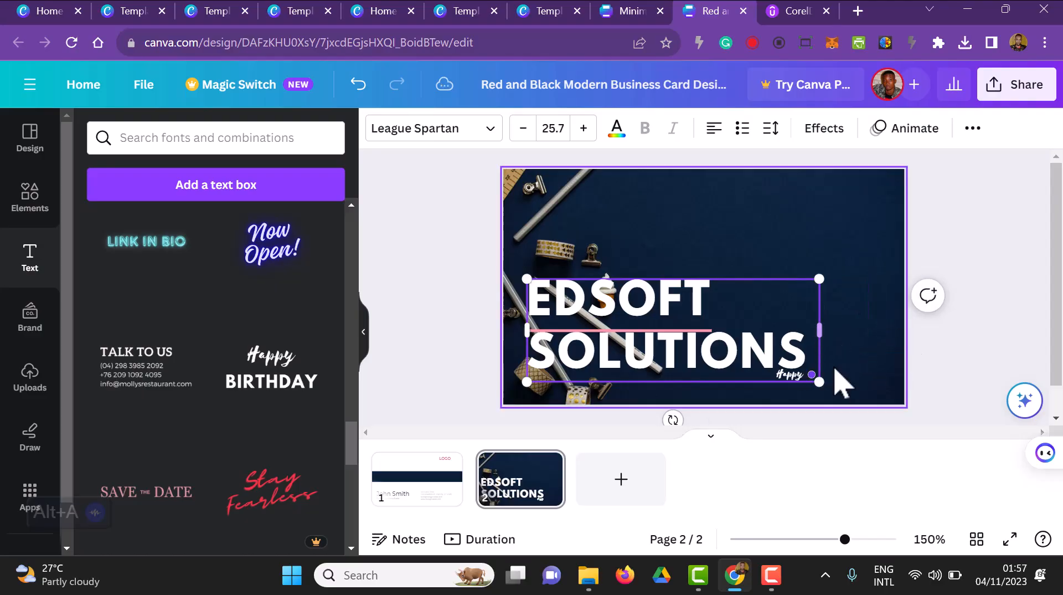
pyautogui.moveTo(819, 381); pyautogui.dragTo(702, 311)
pyautogui.moveTo(591, 309); pyautogui.dragTo(722, 290)
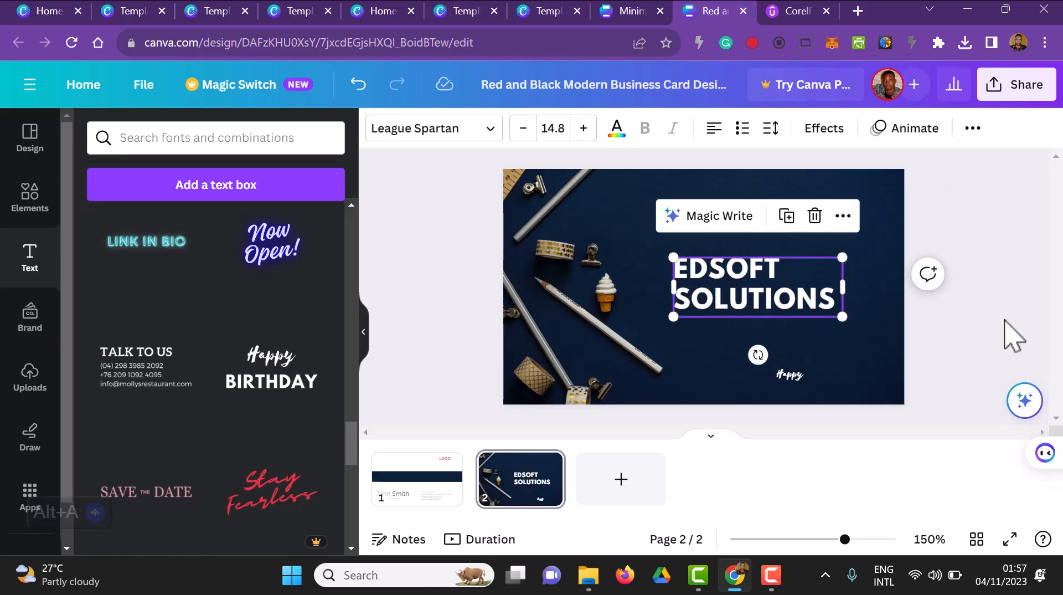
# Step: Delete the small "Happy" text from page 2
pyautogui.click(1013, 336)
pyautogui.moveTo(805, 379); pyautogui.dragTo(802, 368)
pyautogui.press('Delete')
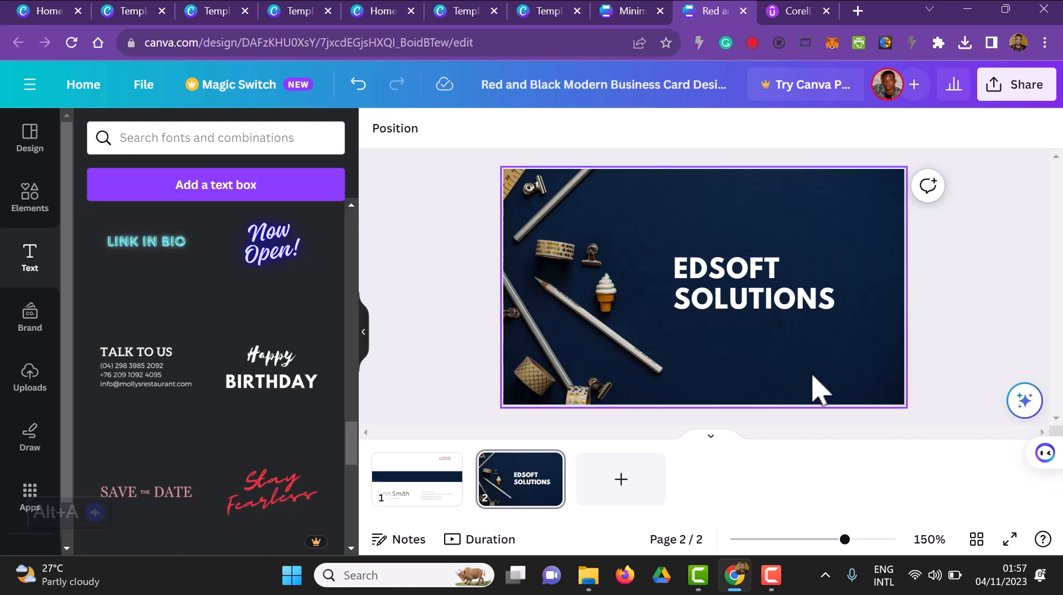
# Step: Add "LAB" as a third line below "EDSOFT SOLUTIONS" on page 2
pyautogui.click(839, 293)
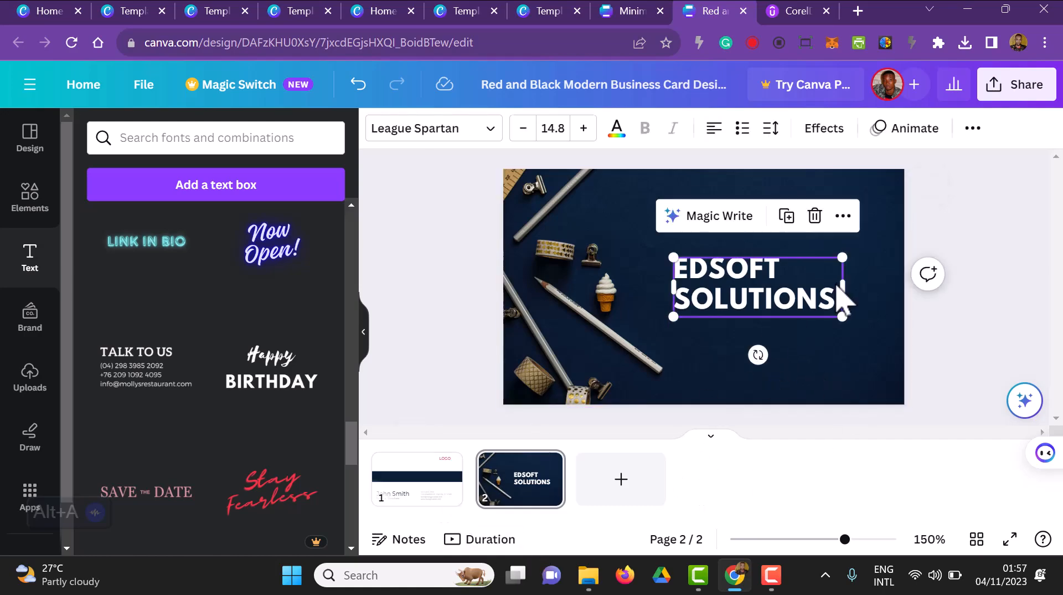
pyautogui.click(832, 299)
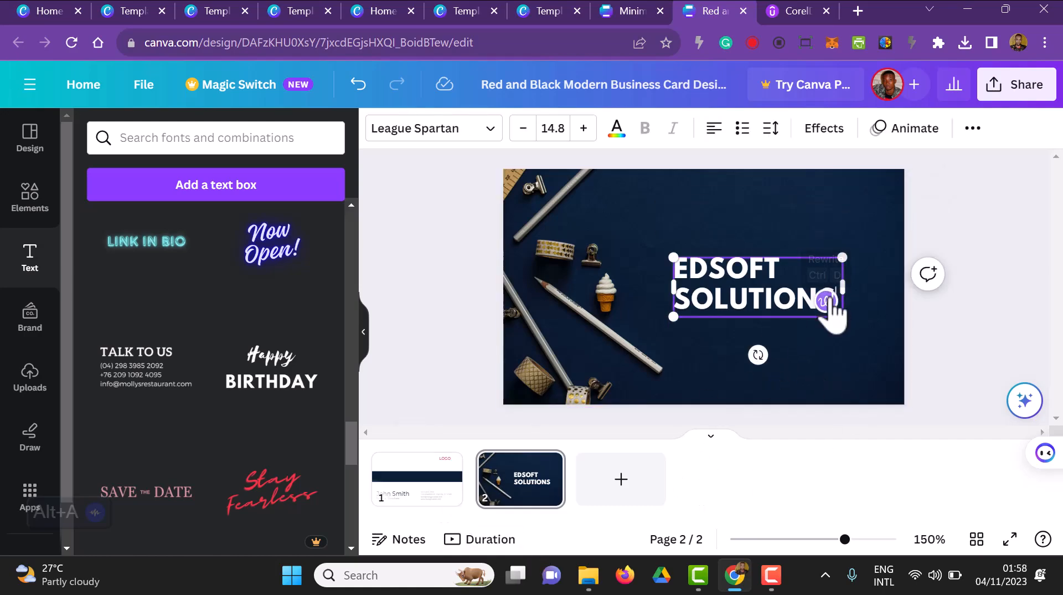
pyautogui.press('Return')
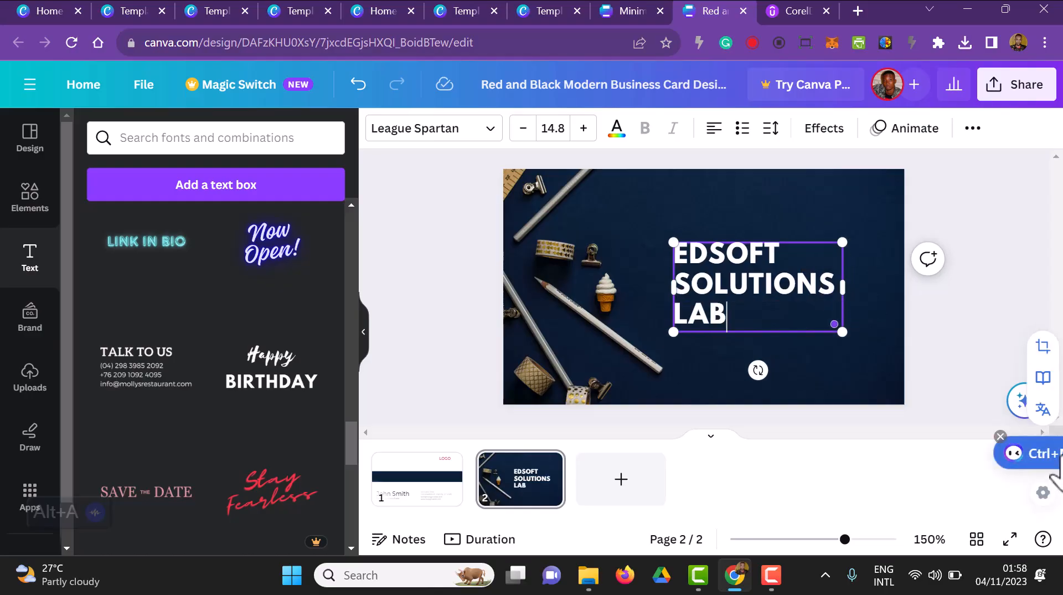
pyautogui.click(996, 321)
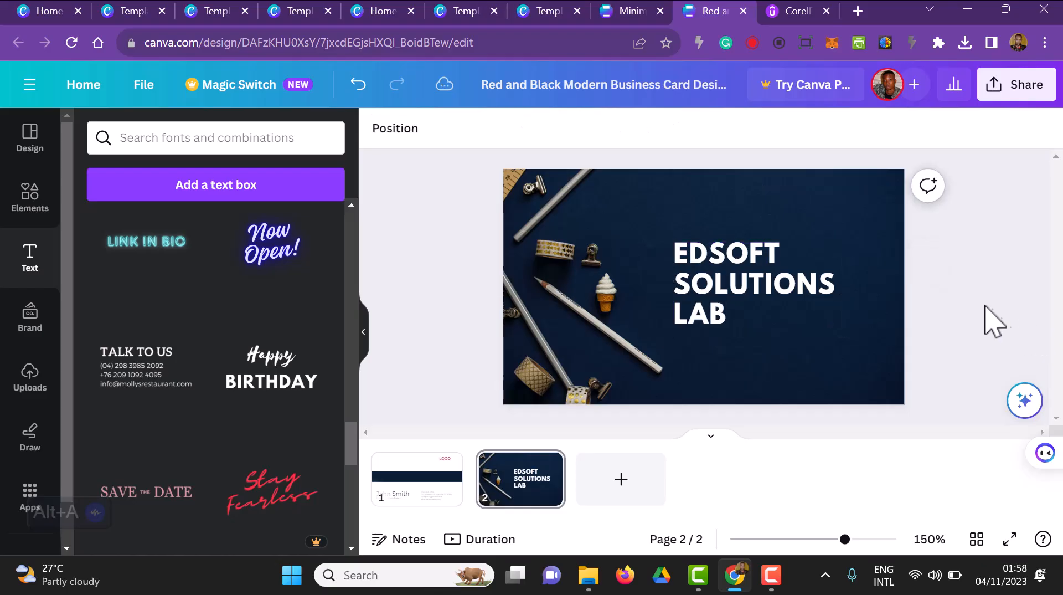
# Step: Enlarge the "EDSOFT SOLUTIONS LAB" text until it nearly reaches the card's edge and move it up to centre it vertically
pyautogui.click(783, 290)
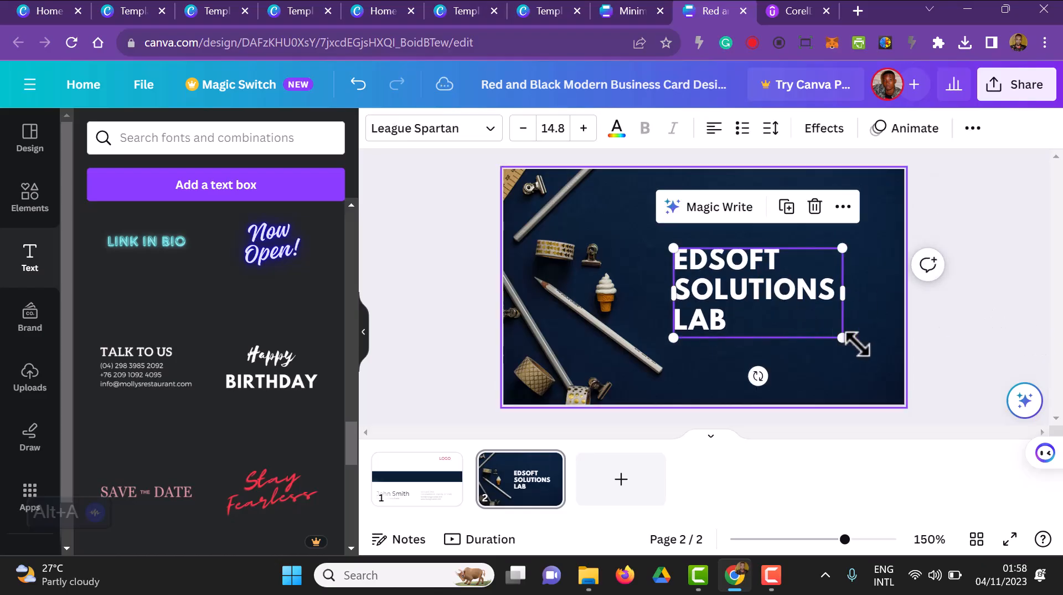
pyautogui.moveTo(842, 337); pyautogui.dragTo(898, 362)
pyautogui.click(971, 343)
pyautogui.moveTo(800, 326); pyautogui.dragTo(793, 293)
pyautogui.click(983, 327)
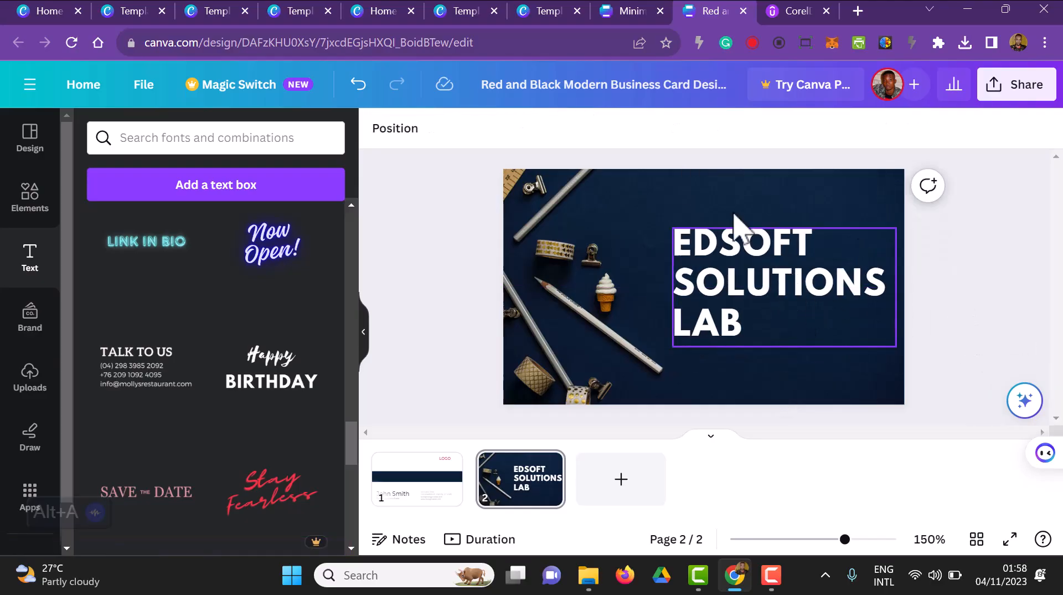
# Step: Delete the "LOGO" text from page 1 of the business card
pyautogui.click(448, 501)
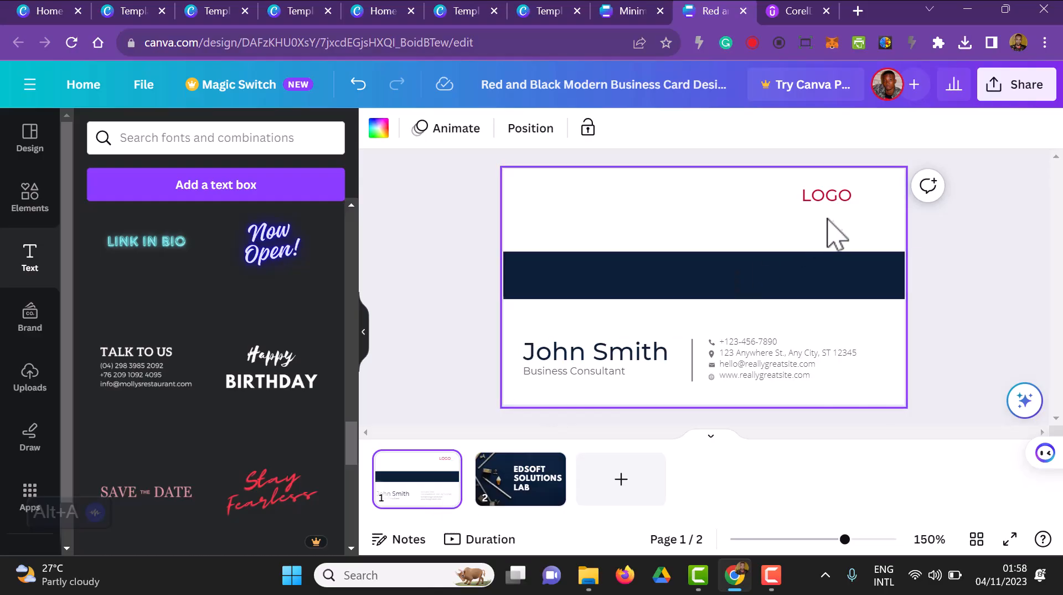
pyautogui.click(835, 202)
pyautogui.press('Delete')
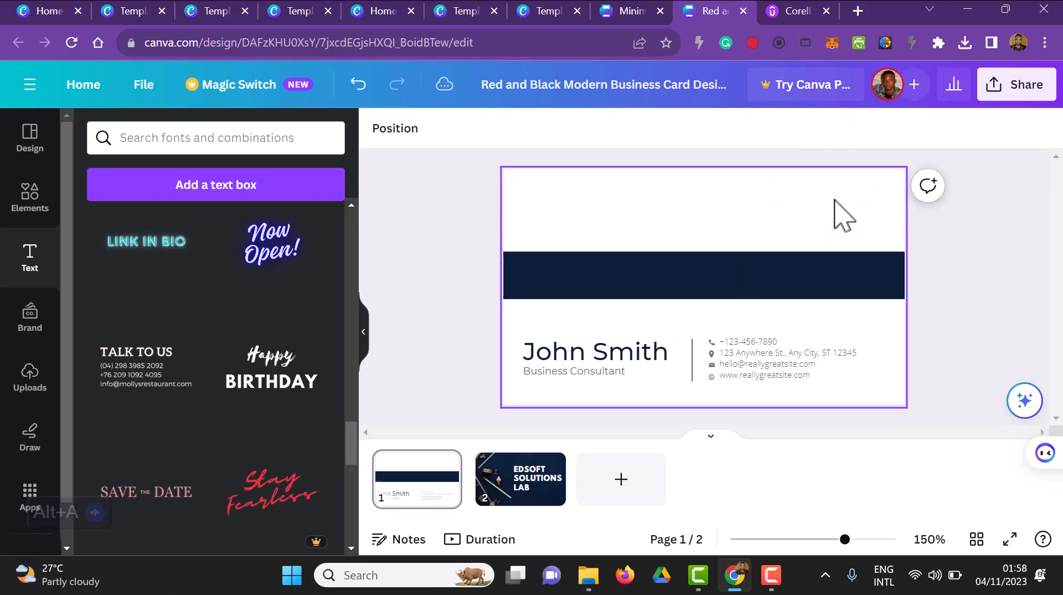
# Step: Replace the placeholder name on page 1 with the cardholder's full name
pyautogui.click(612, 354)
pyautogui.click(614, 352)
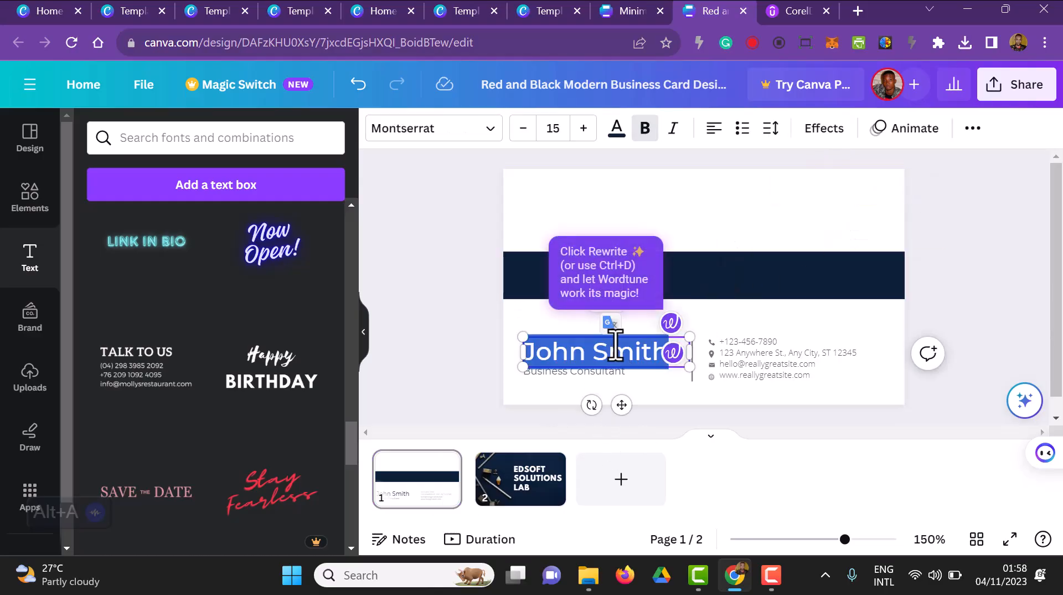
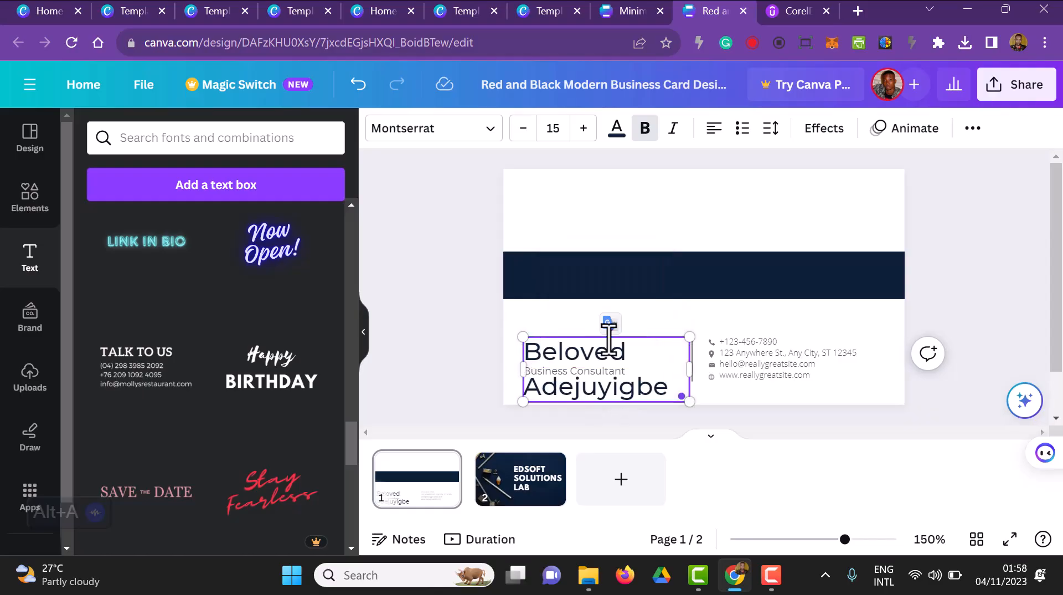
# Step: Reduce the name text to font size 8 and move it down to sit just above "Business Consultant"
pyautogui.click(523, 128)
pyautogui.click(523, 128)
pyautogui.click(523, 129)
pyautogui.click(522, 129)
pyautogui.click(522, 128)
pyautogui.click(523, 129)
pyautogui.click(522, 129)
pyautogui.click(523, 128)
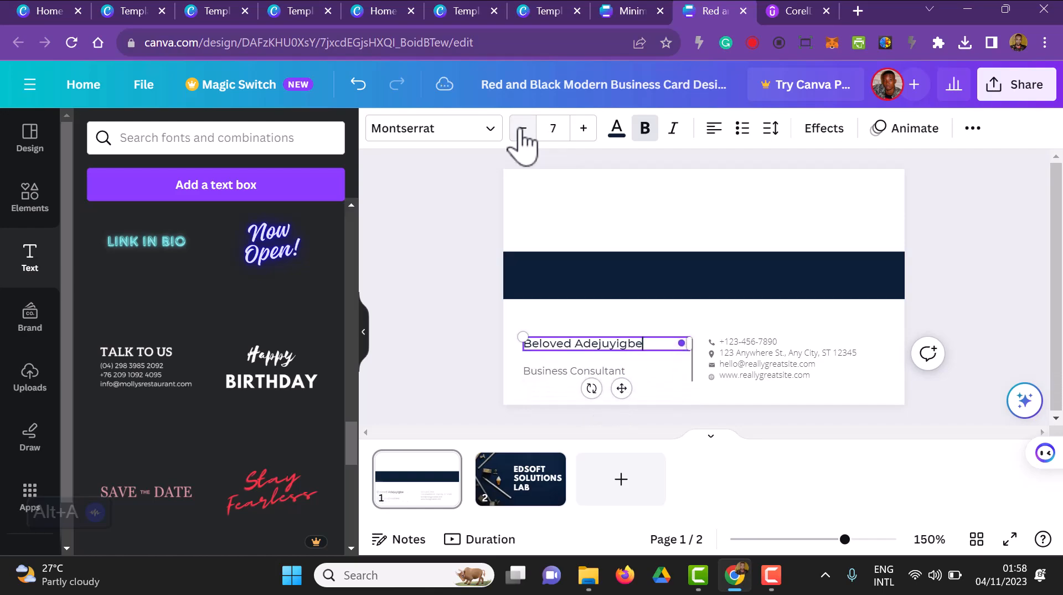
pyautogui.click(583, 128)
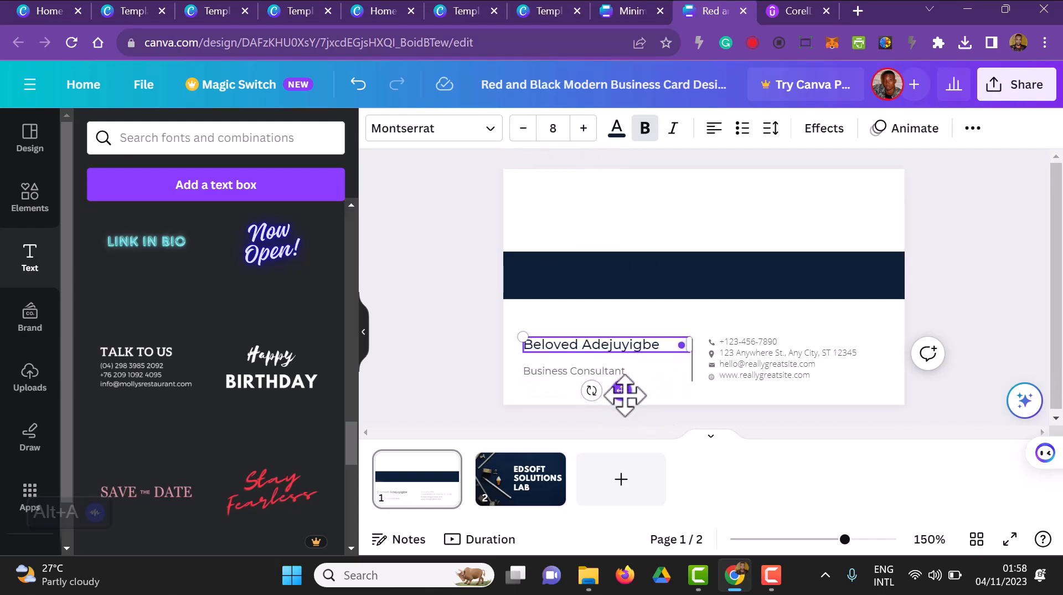
pyautogui.moveTo(625, 394); pyautogui.dragTo(624, 404)
pyautogui.click(472, 408)
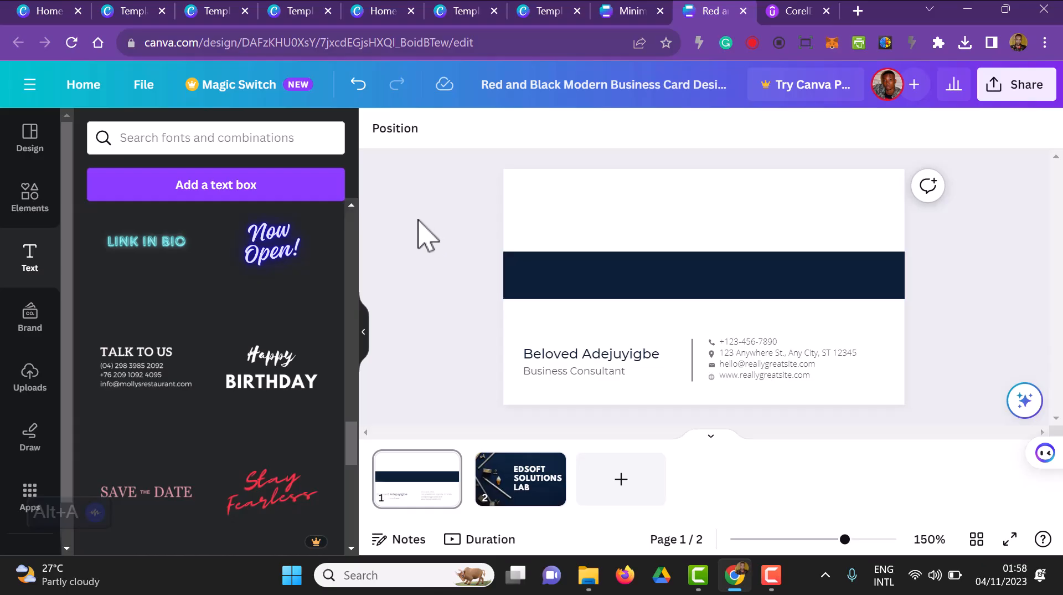
# Step: Search the elements for "frame" and look through all the available frame shapes for a plain rectangular one
pyautogui.click(28, 199)
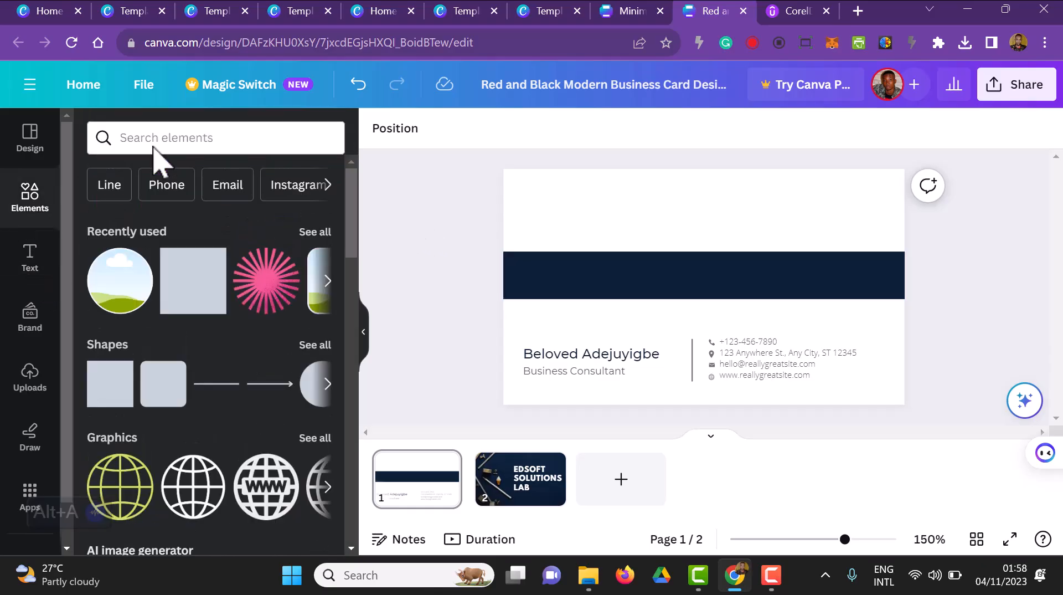
pyautogui.click(196, 138)
pyautogui.write('frame')
pyautogui.press('Return')
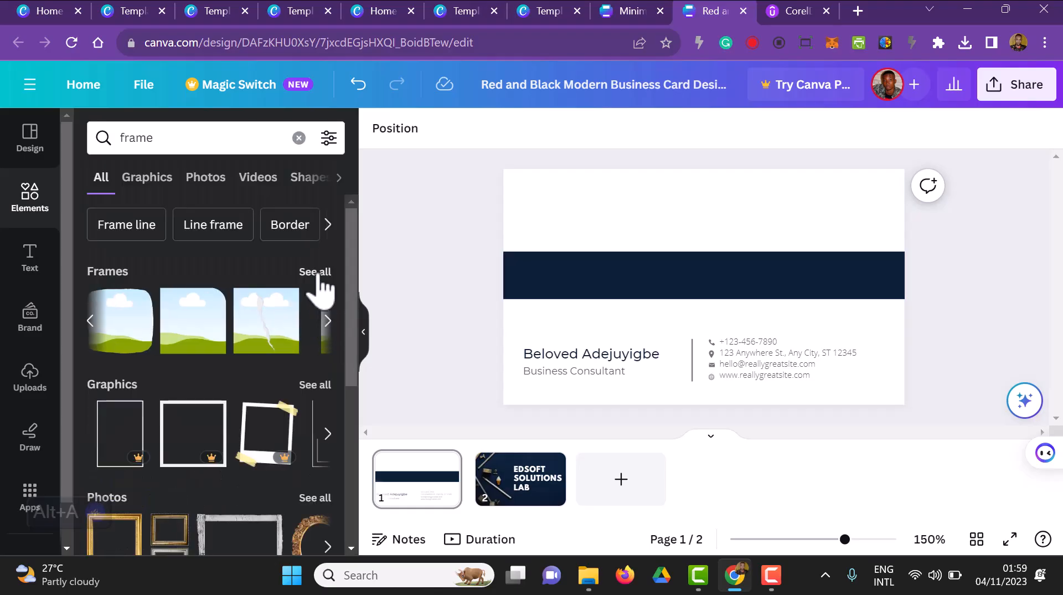
pyautogui.click(313, 274)
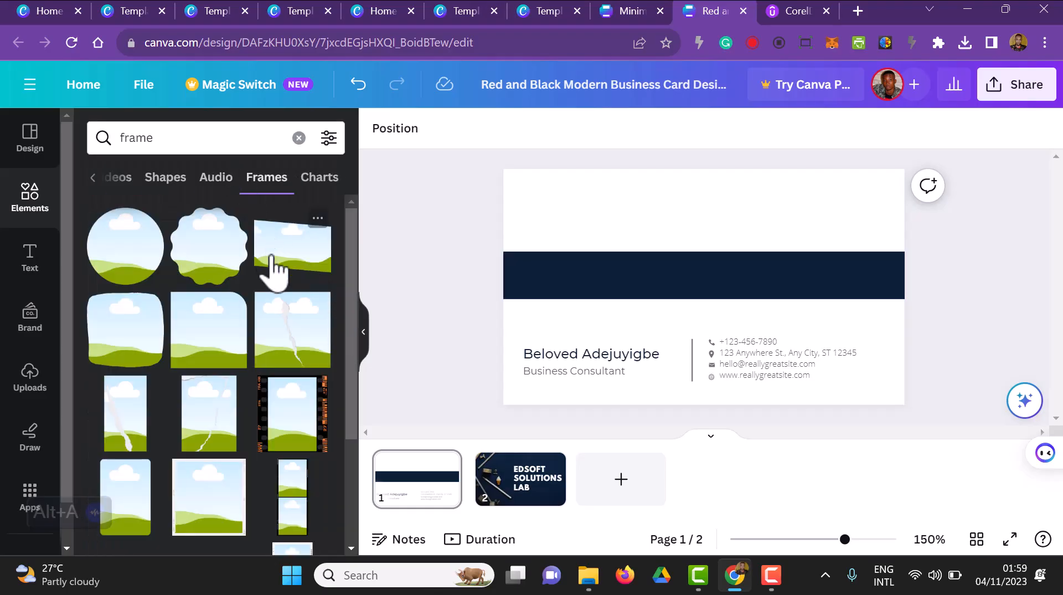
pyautogui.scroll(-2, 280, 332)
pyautogui.scroll(-5, 277, 421)
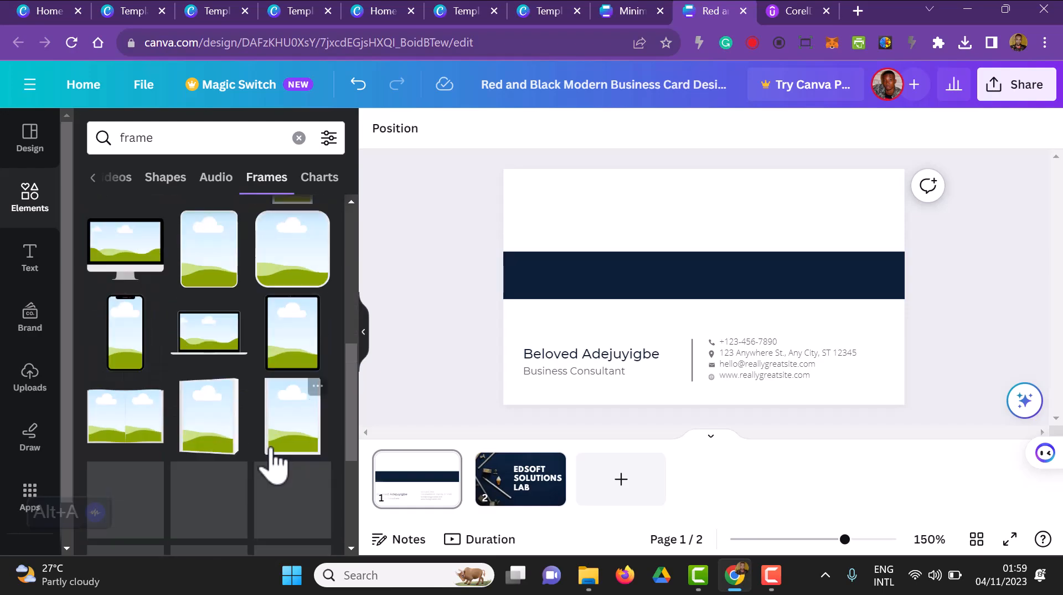
pyautogui.scroll(-2, 271, 449)
pyautogui.scroll(-1, 562, 307)
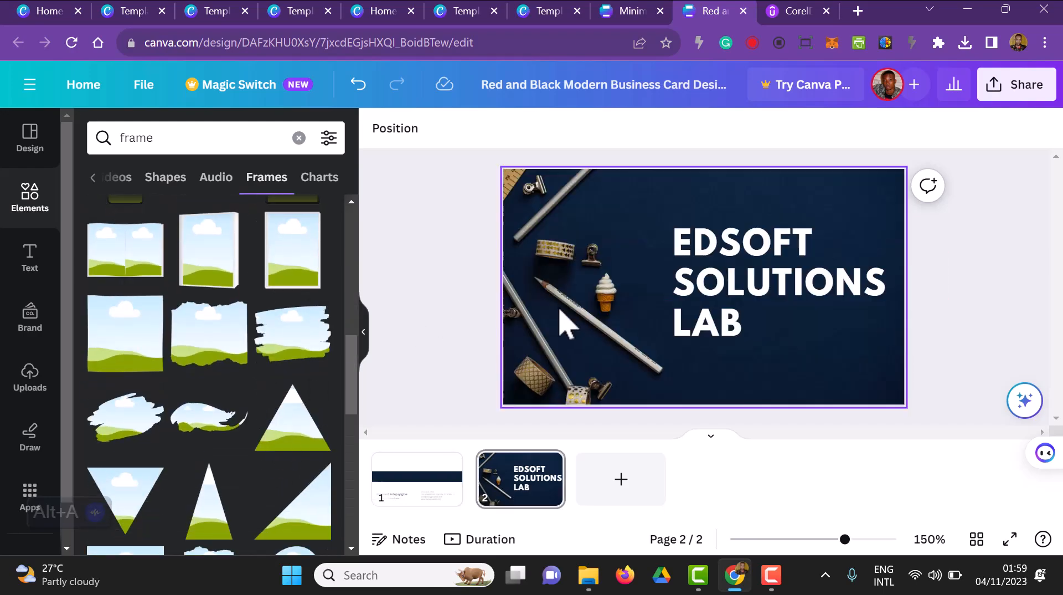
pyautogui.scroll(-5, 239, 360)
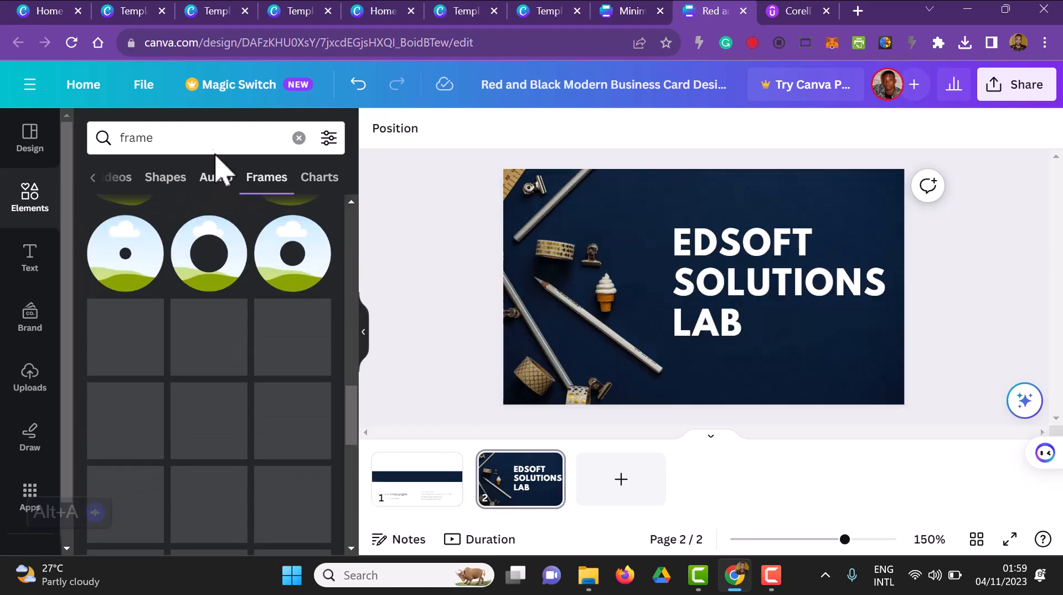
# Step: Search for "Rectangular frame", add the first one to page 1 and shrink it into the upper-left corner above the navy band
pyautogui.click(207, 138)
pyautogui.click(201, 251)
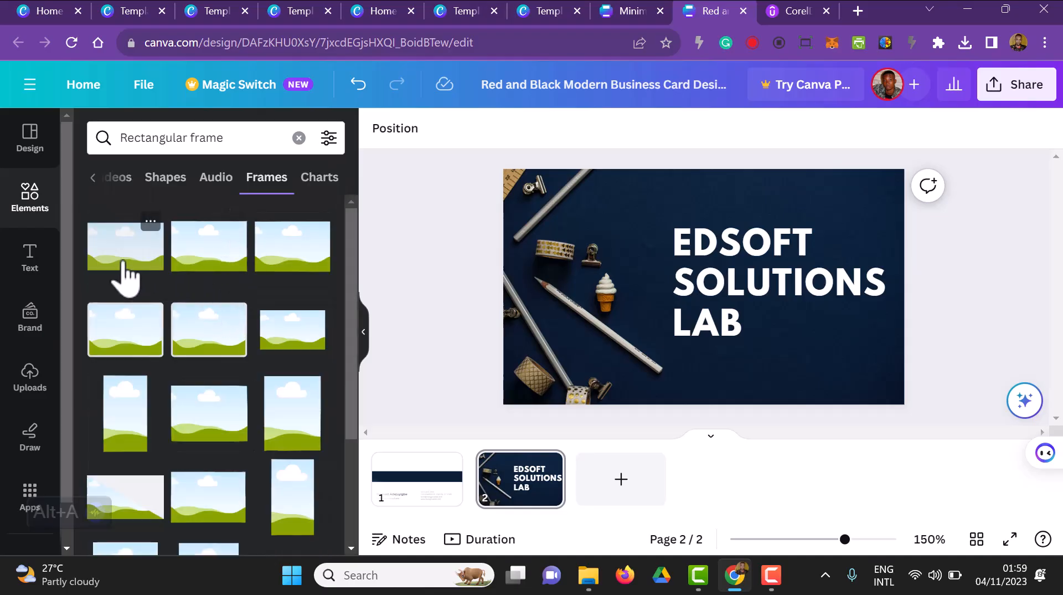
pyautogui.click(377, 494)
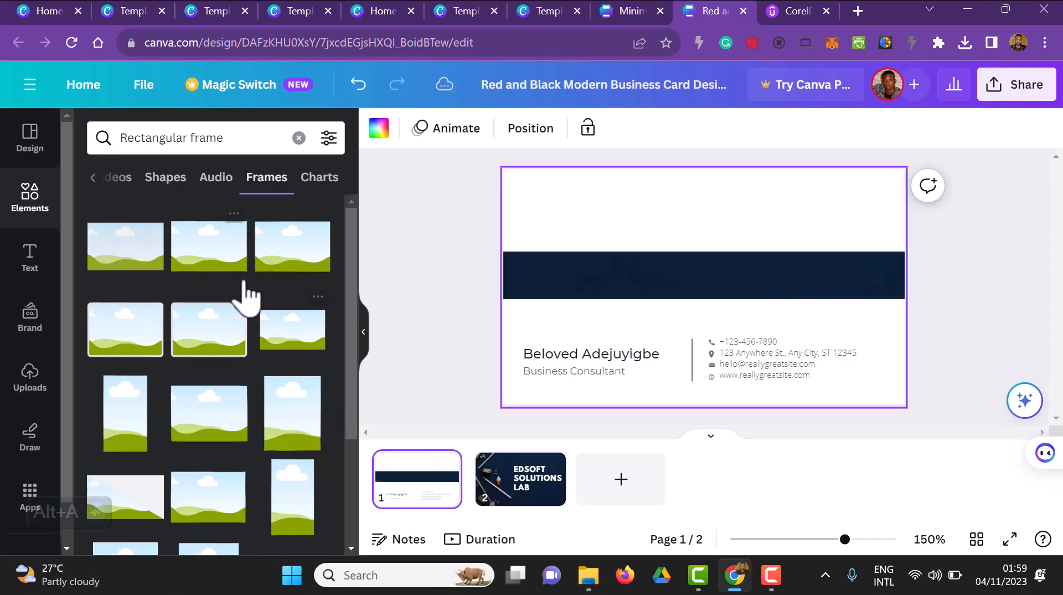
pyautogui.click(145, 259)
pyautogui.moveTo(685, 246); pyautogui.dragTo(575, 174)
pyautogui.moveTo(693, 287); pyautogui.dragTo(640, 256)
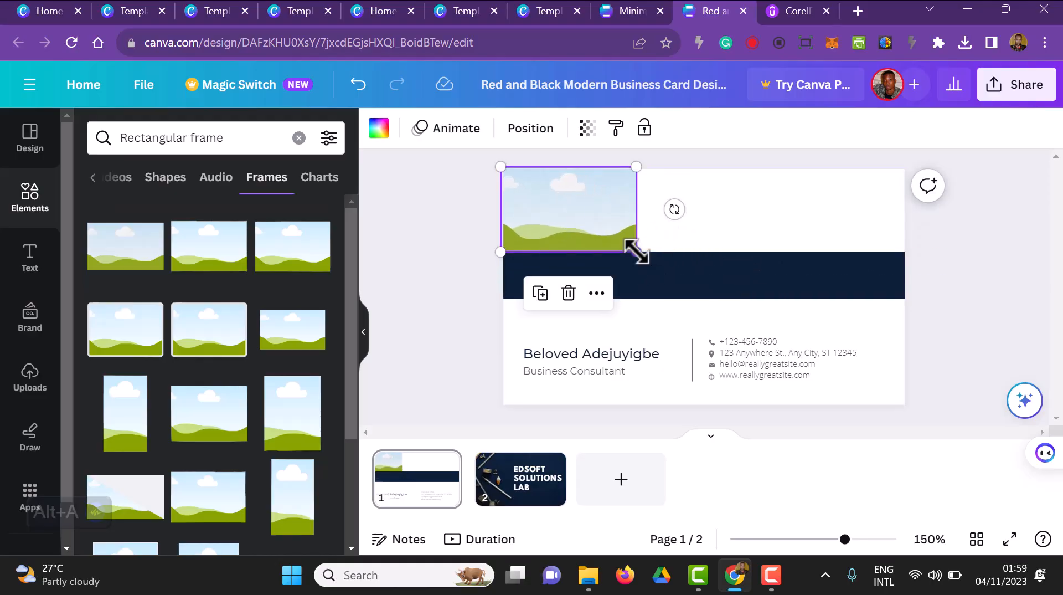
# Step: Duplicate the rectangular frame twice and place the copies side by side to fill the space above the navy band
pyautogui.click(597, 293)
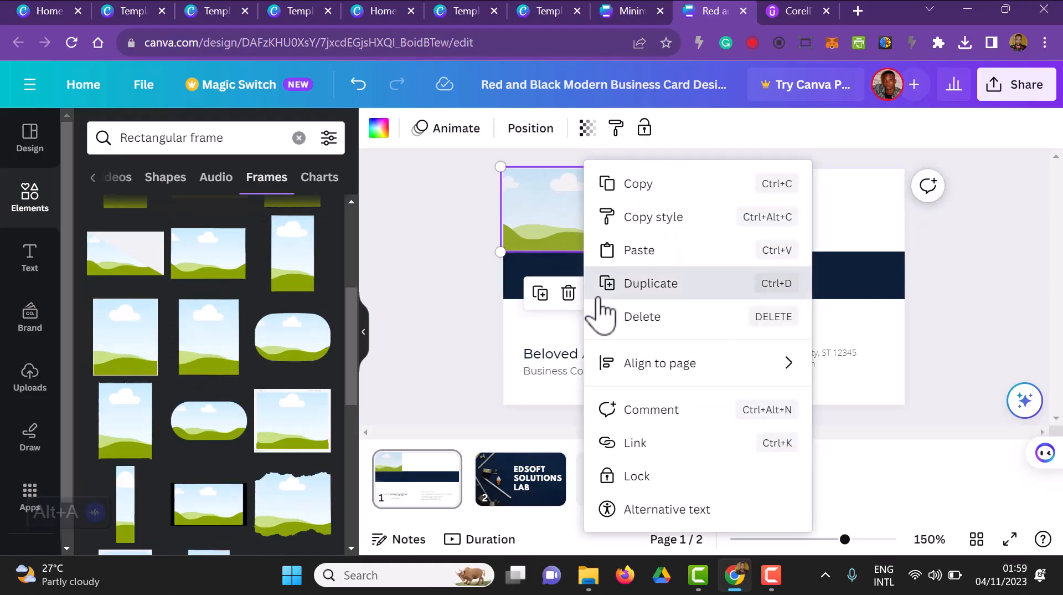
pyautogui.hotkey('ctrl', 'd')
pyautogui.moveTo(547, 252); pyautogui.dragTo(664, 233)
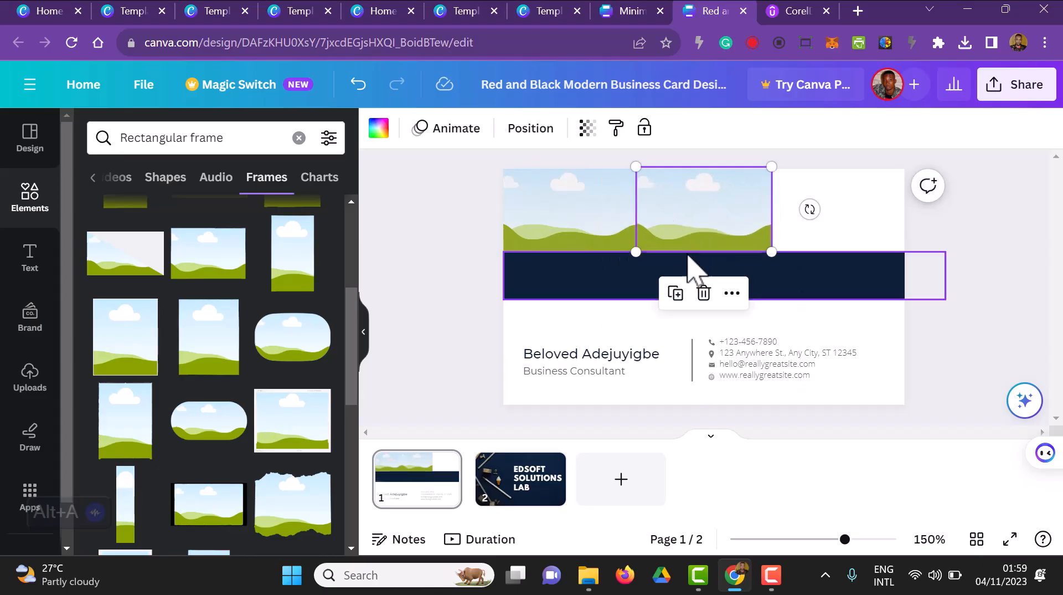
pyautogui.hotkey('ctrl', 'd')
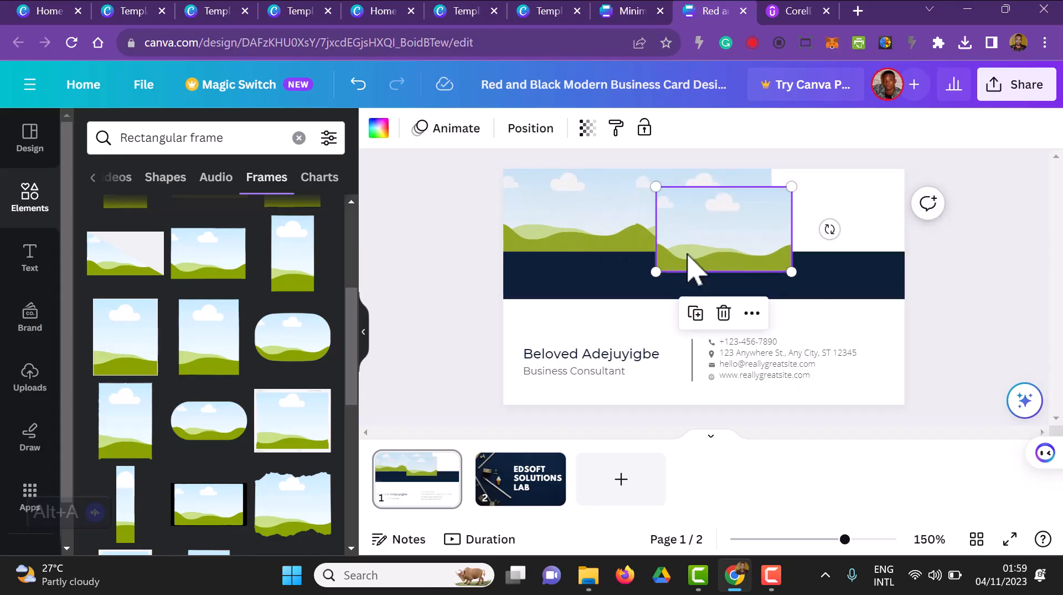
pyautogui.moveTo(681, 260); pyautogui.dragTo(787, 246)
pyautogui.click(1022, 315)
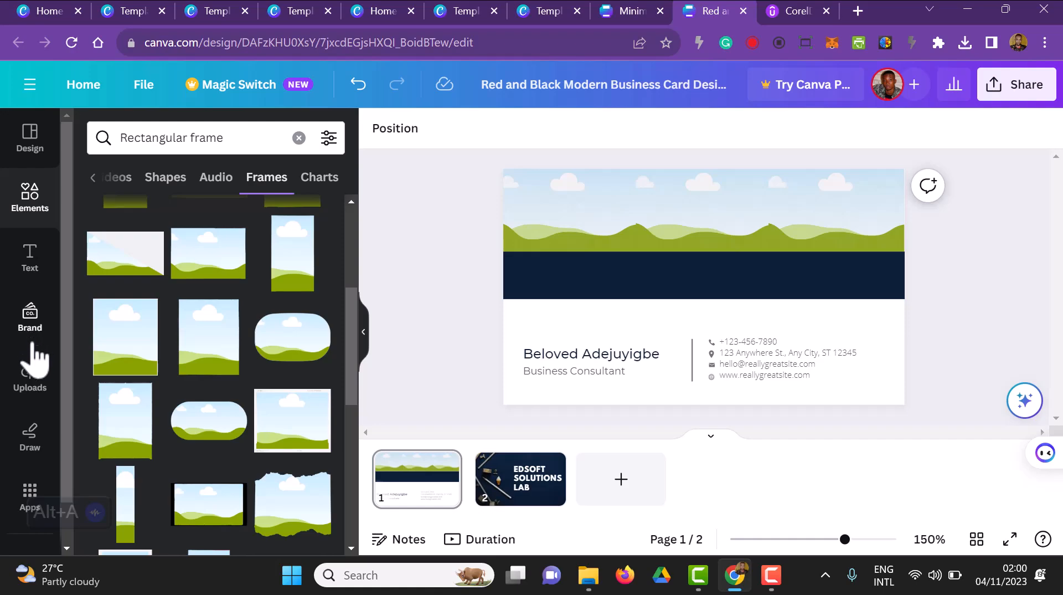
# Step: Fill the left frame on page 1 with the uploaded navy photo of pencils and tape rolls
pyautogui.click(29, 387)
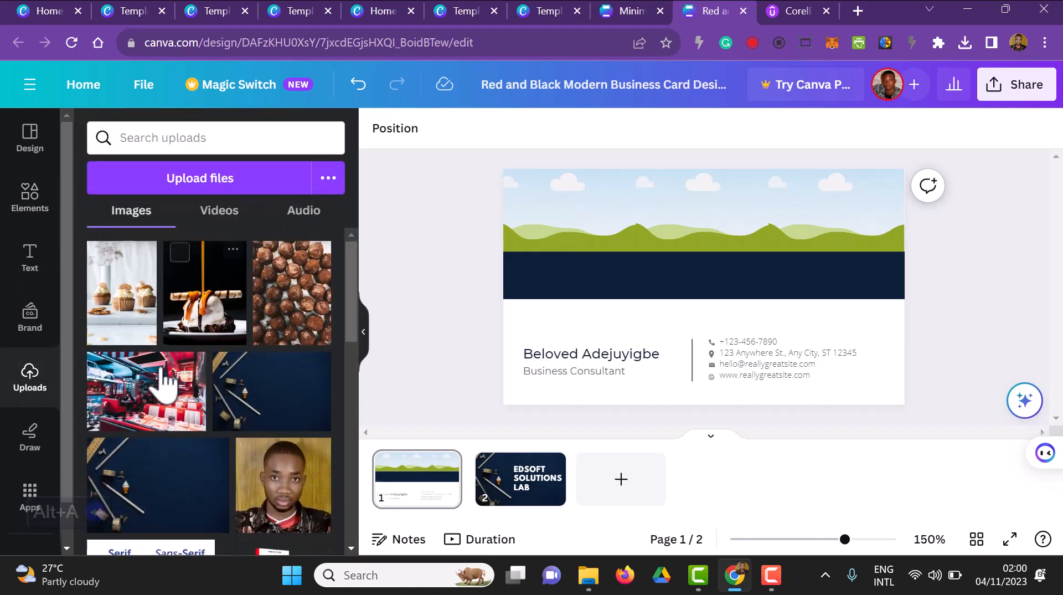
pyautogui.scroll(-3, 150, 407)
pyautogui.scroll(3, 149, 407)
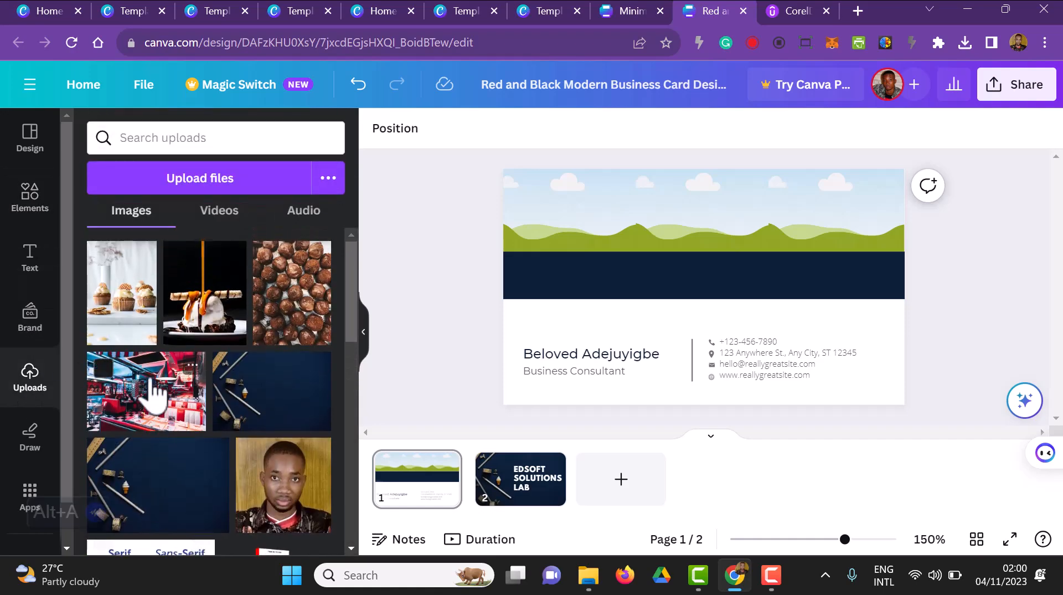
pyautogui.scroll(-10, 166, 412)
pyautogui.scroll(5, 176, 417)
pyautogui.moveTo(175, 407); pyautogui.dragTo(591, 240)
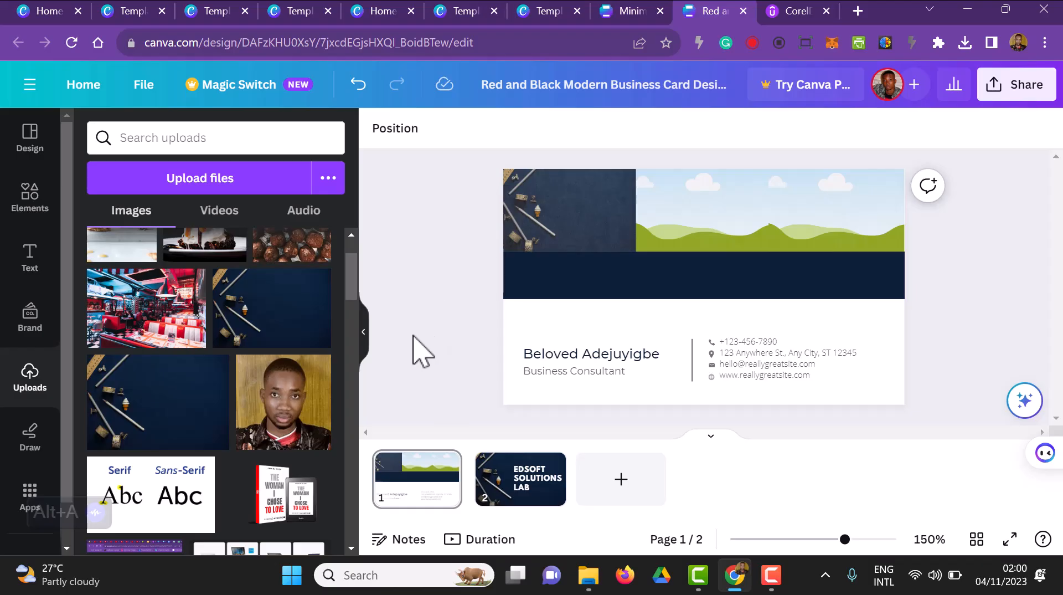
# Step: Fill the middle frame with the uploaded red diner photo and the right frame with the wooden coffee bar photo
pyautogui.scroll(2, 242, 373)
pyautogui.moveTo(166, 393); pyautogui.dragTo(689, 215)
pyautogui.scroll(-10, 249, 349)
pyautogui.moveTo(249, 349); pyautogui.dragTo(850, 242)
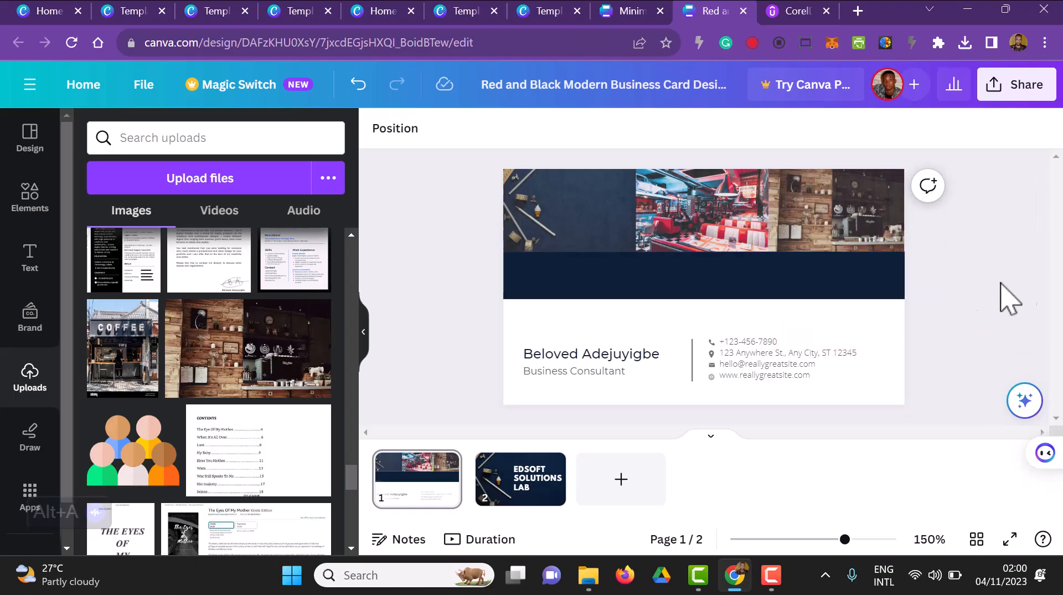
# Step: Move the name text onto the navy band and colour it white
pyautogui.click(610, 349)
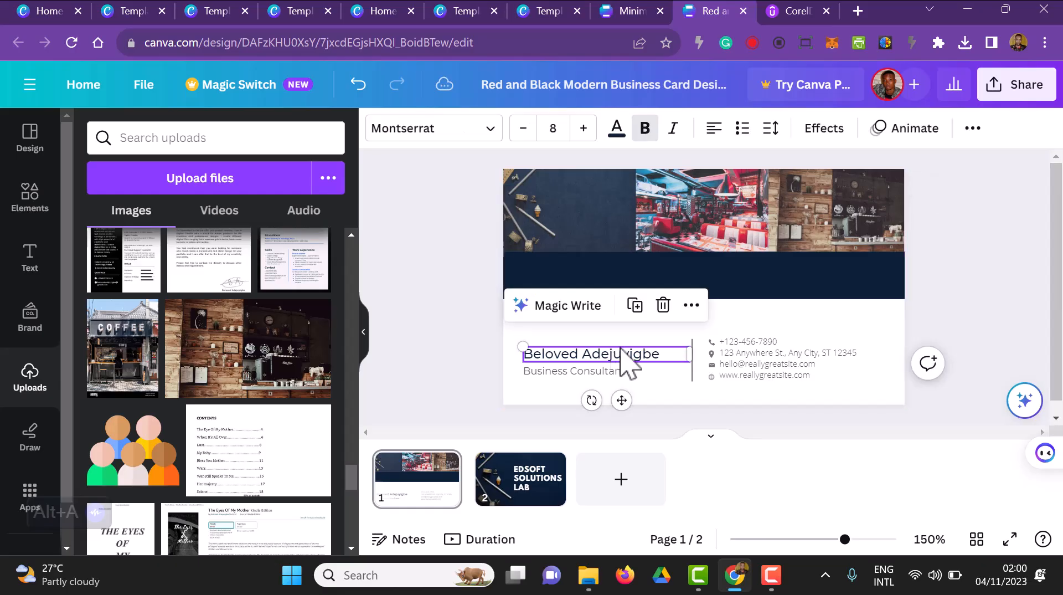
pyautogui.moveTo(633, 360); pyautogui.dragTo(663, 275)
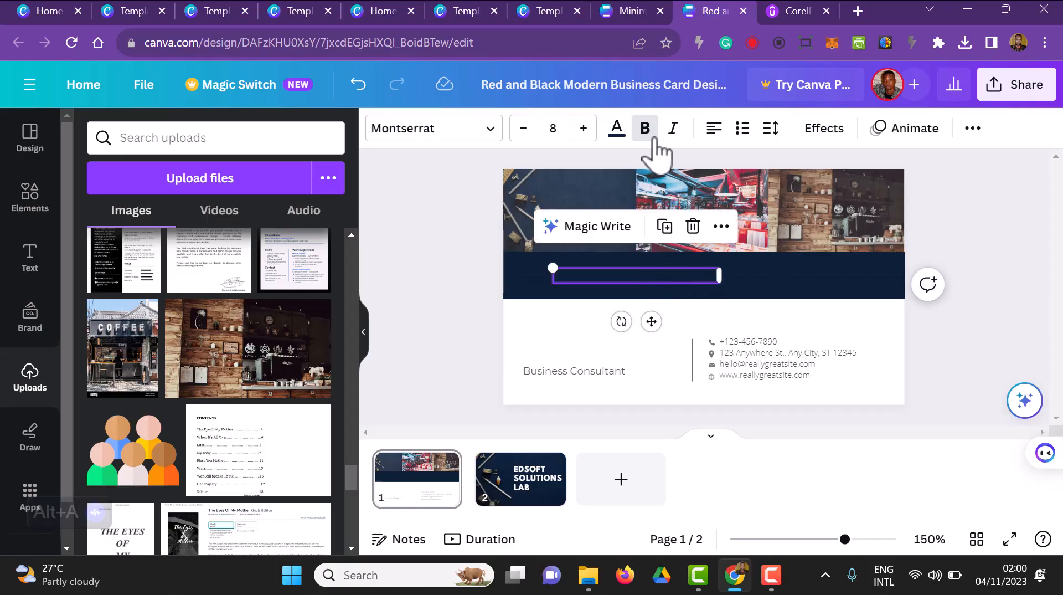
pyautogui.click(617, 130)
pyautogui.click(307, 227)
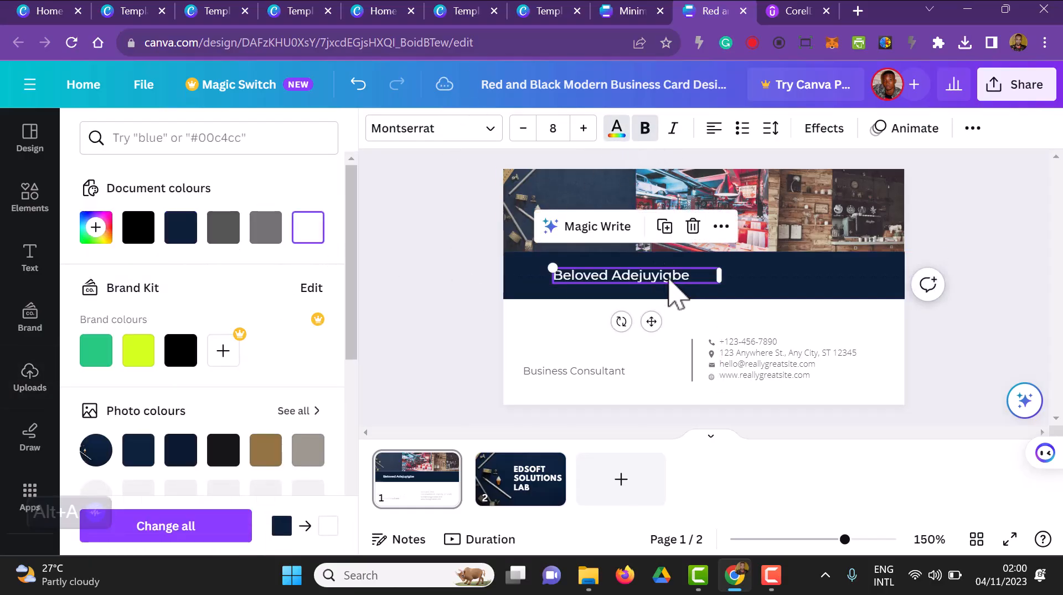
# Step: Replace the name on the navy band with "CONTACT ME!!!" and set its font to League Spartan
pyautogui.doubleClick(671, 278)
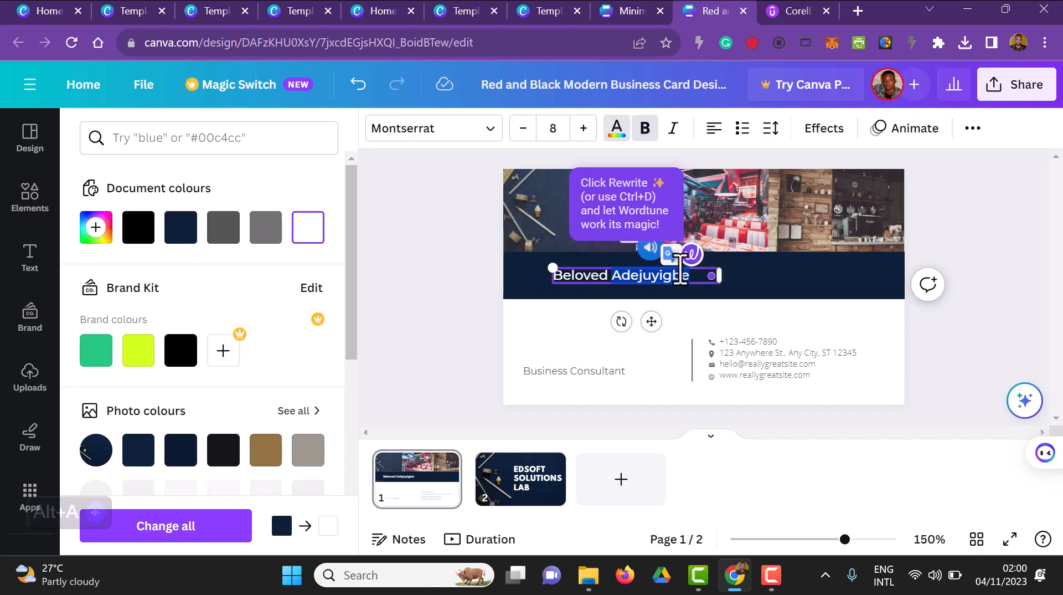
pyautogui.write('CONTACT ME!!!')
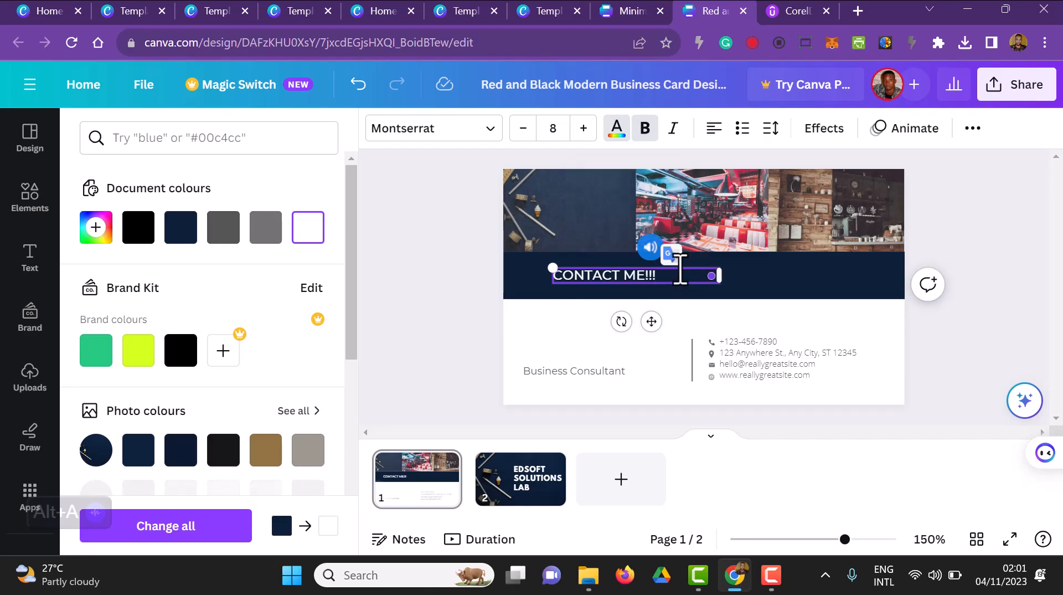
pyautogui.click(494, 135)
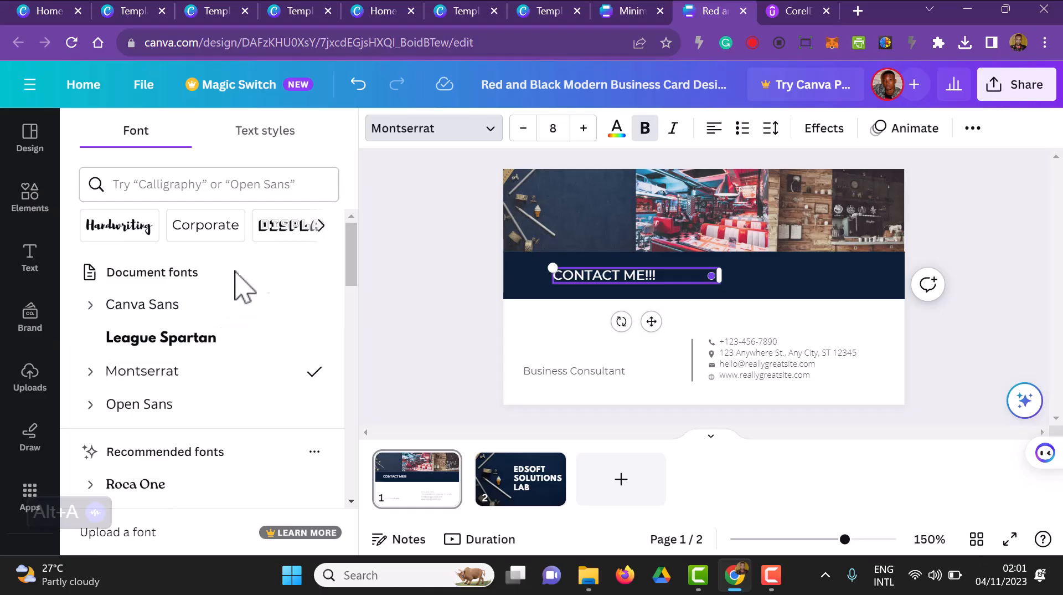
pyautogui.click(235, 337)
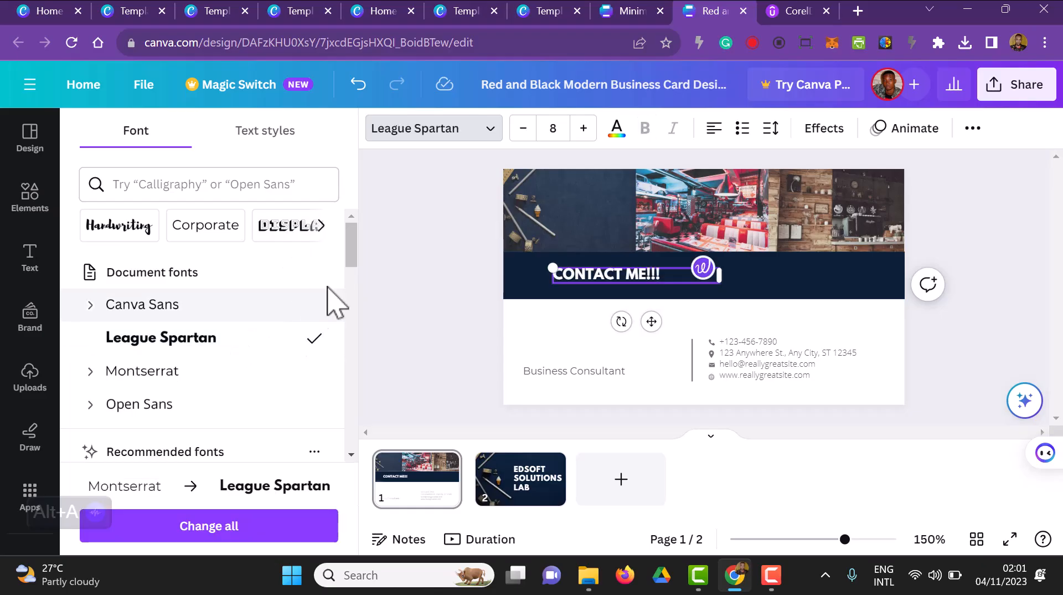
# Step: Narrow the "CONTACT ME!!!" text box, enlarge it to about font size 13.1 and centre it on the navy band
pyautogui.moveTo(723, 276); pyautogui.dragTo(668, 276)
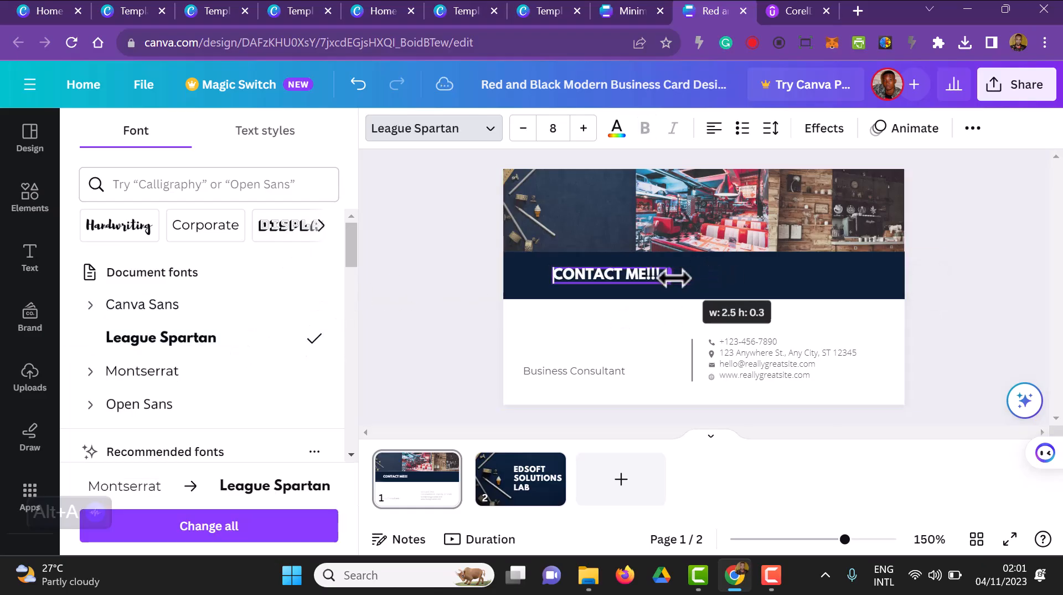
pyautogui.moveTo(548, 270); pyautogui.dragTo(486, 225)
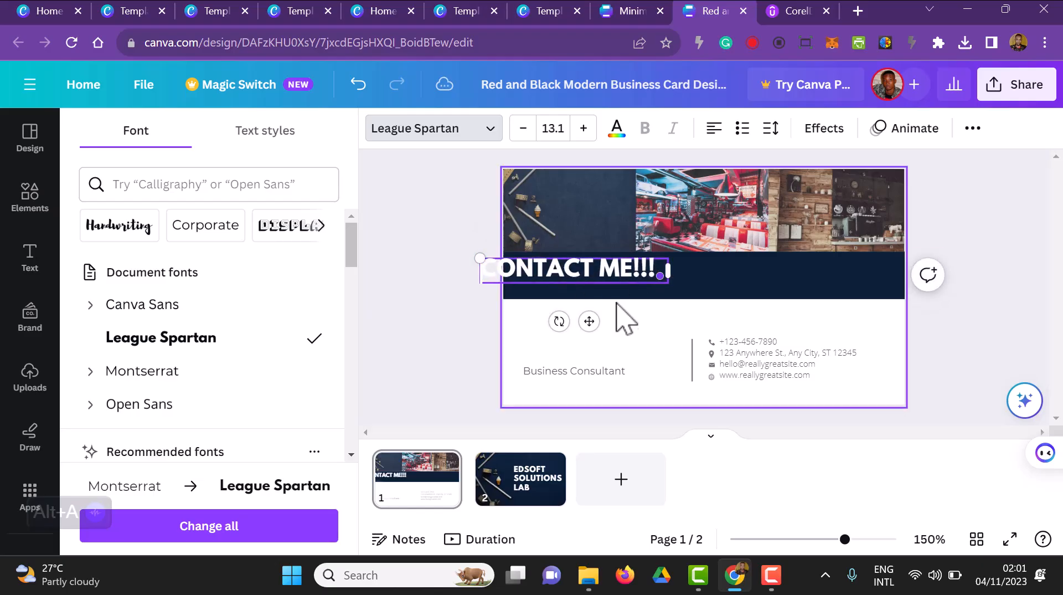
pyautogui.moveTo(588, 320); pyautogui.dragTo(723, 331)
pyautogui.click(1010, 342)
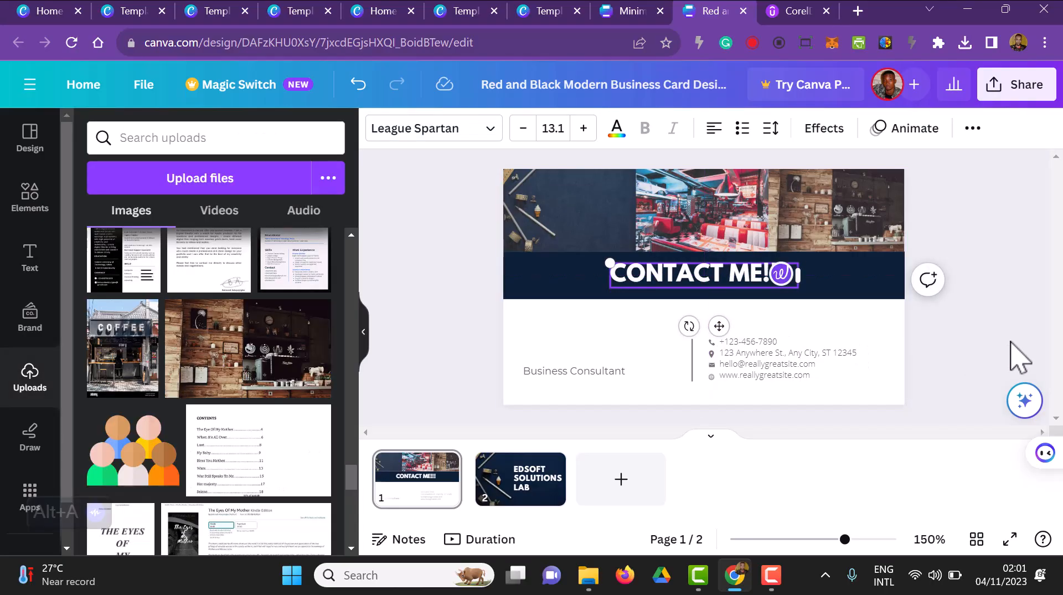
# Step: Rename the business card design as "My Business Card"
pyautogui.click(1009, 327)
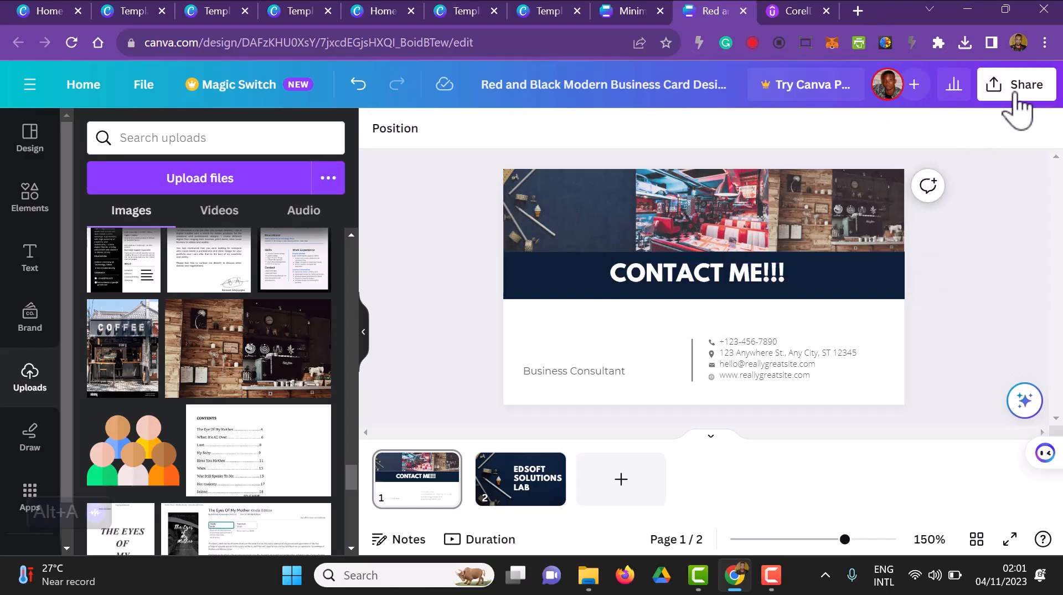
pyautogui.tripleClick(727, 84)
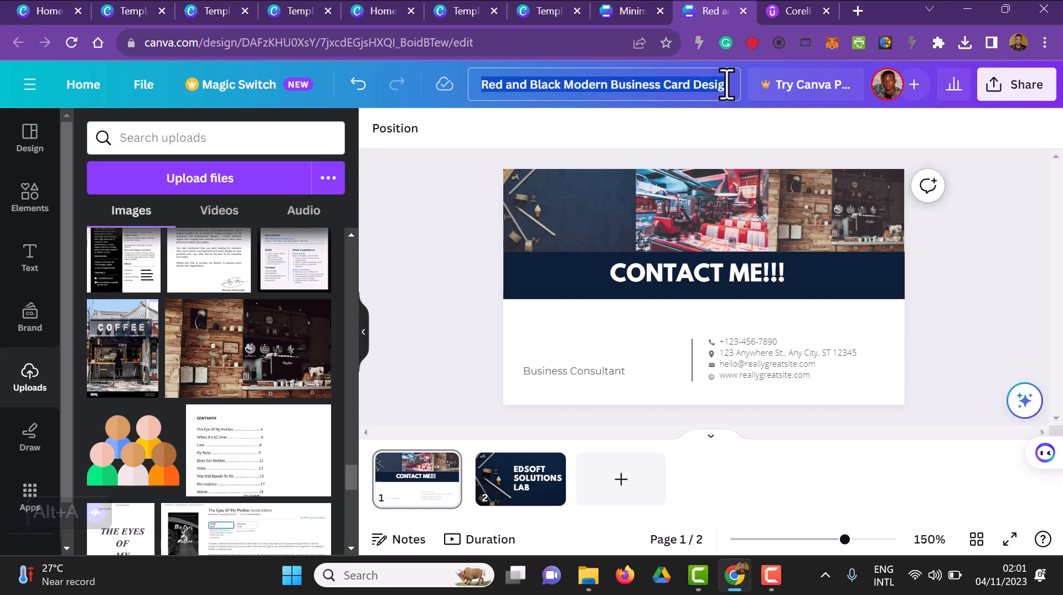
pyautogui.write('My Business Card')
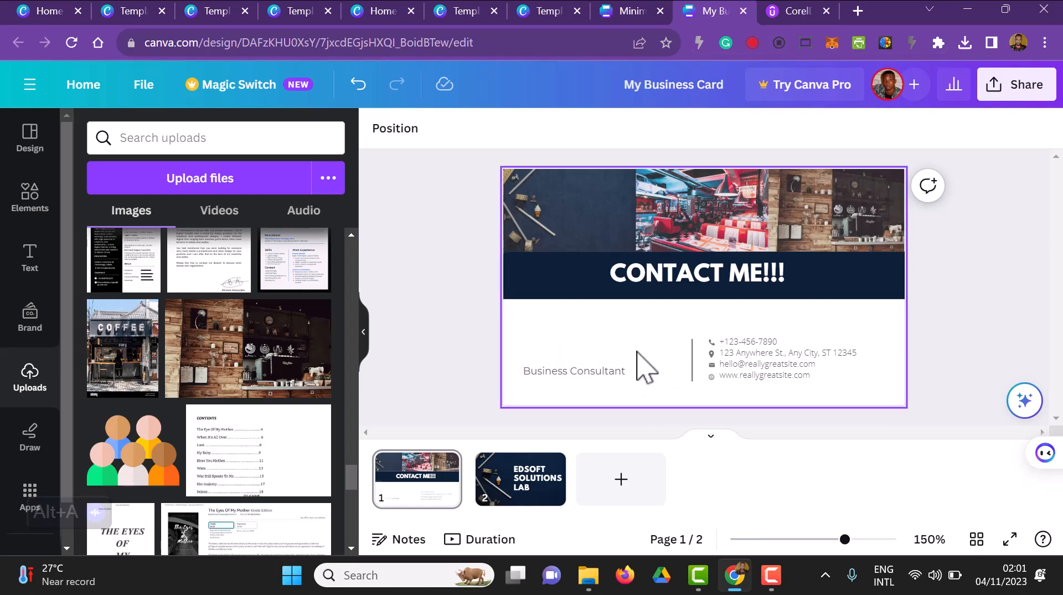
# Step: Duplicate the "CONTACT ME!!!" text and place the copy on the white area above "Business Consultant"
pyautogui.click(634, 272)
pyautogui.click(626, 372)
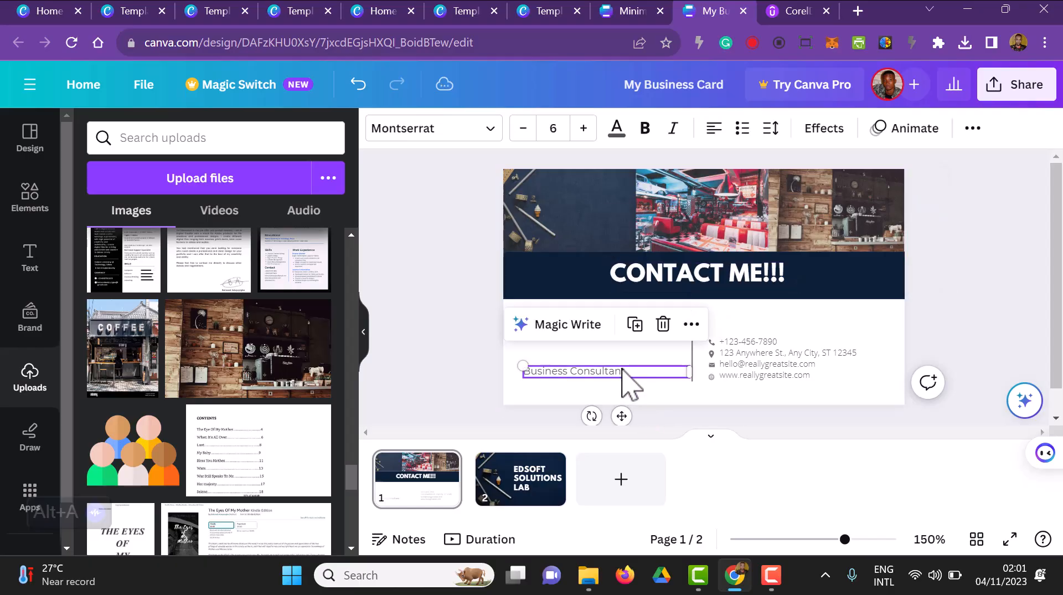
pyautogui.click(659, 284)
pyautogui.hotkey('ctrl', 'd')
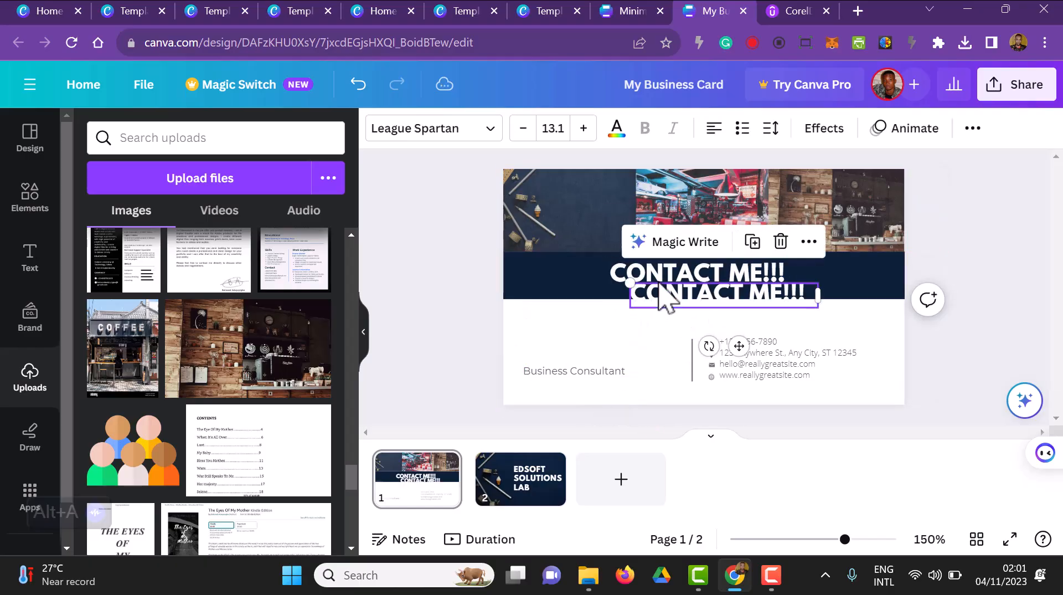
pyautogui.moveTo(700, 301); pyautogui.dragTo(594, 341)
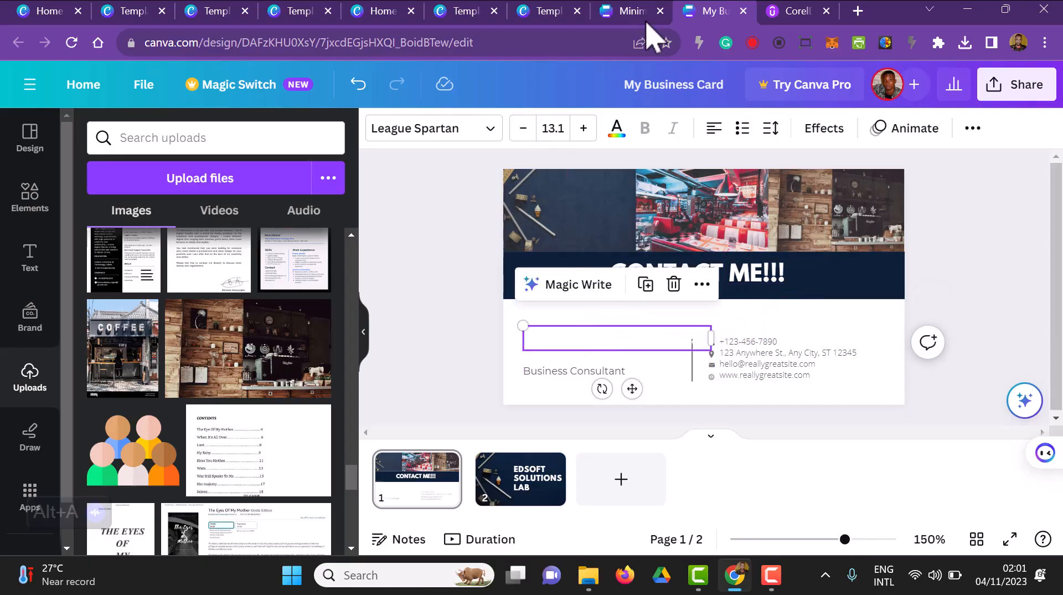
# Step: Colour the copied text black and replace its wording with the cardholder's full name
pyautogui.click(616, 129)
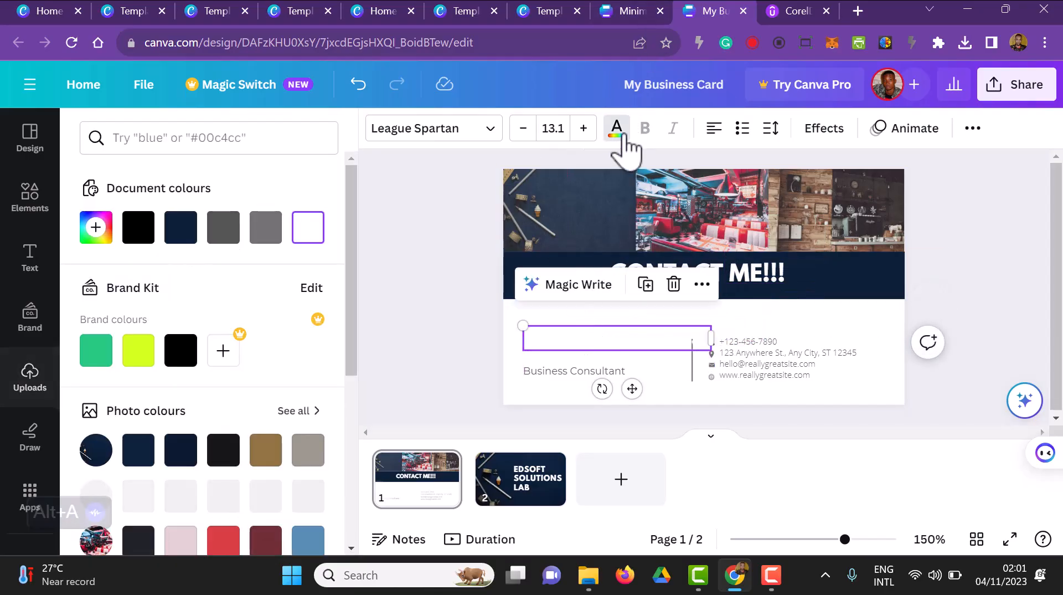
pyautogui.click(145, 232)
pyautogui.doubleClick(617, 337)
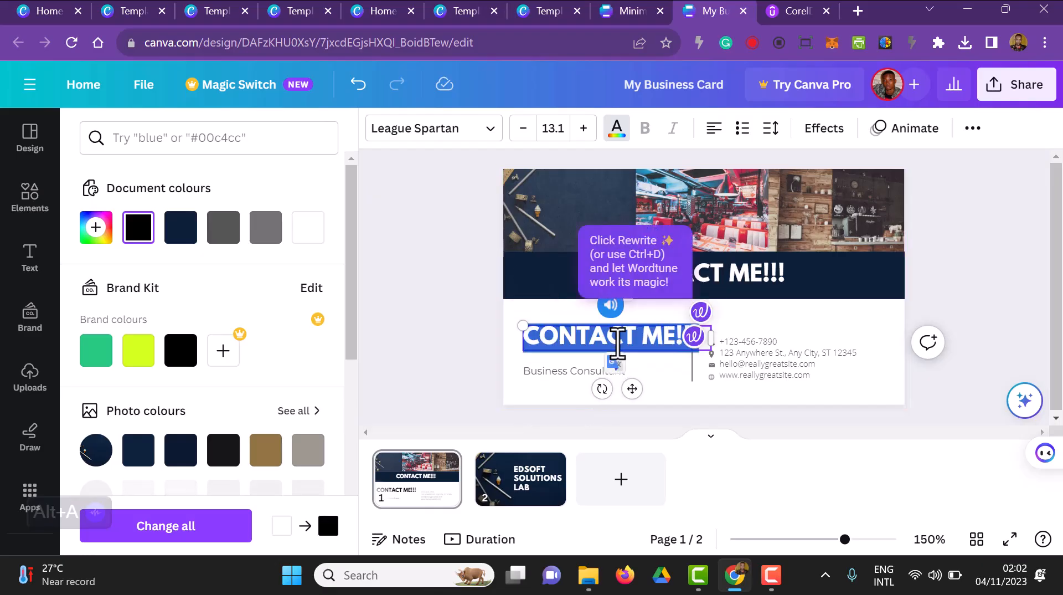
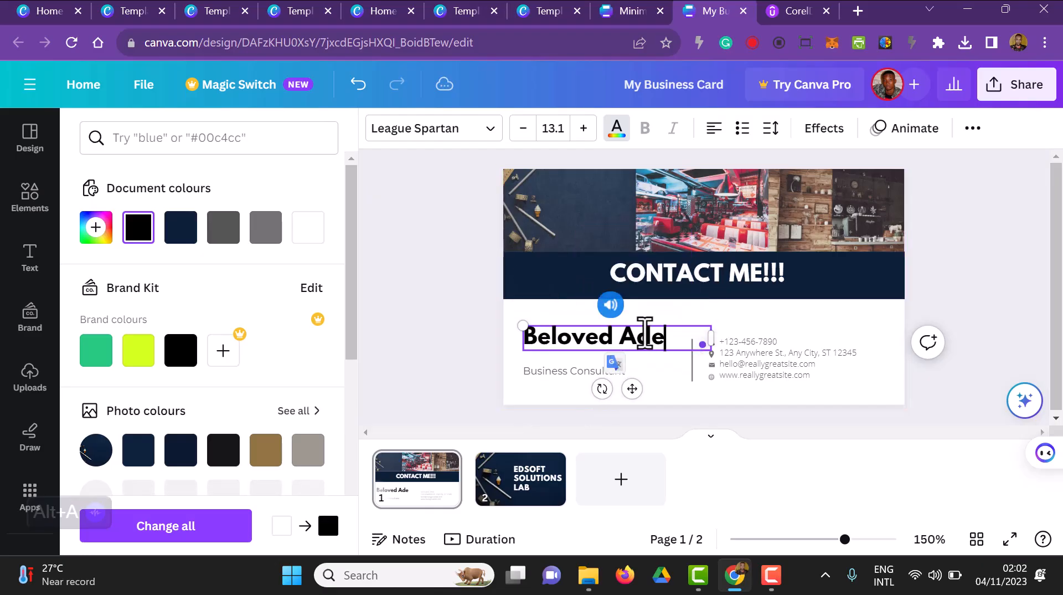
# Step: Reduce the cardholder name to font size 8.1, narrow its text box and set it just above "Business Consultant"
pyautogui.click(522, 128)
pyautogui.click(523, 128)
pyautogui.click(523, 127)
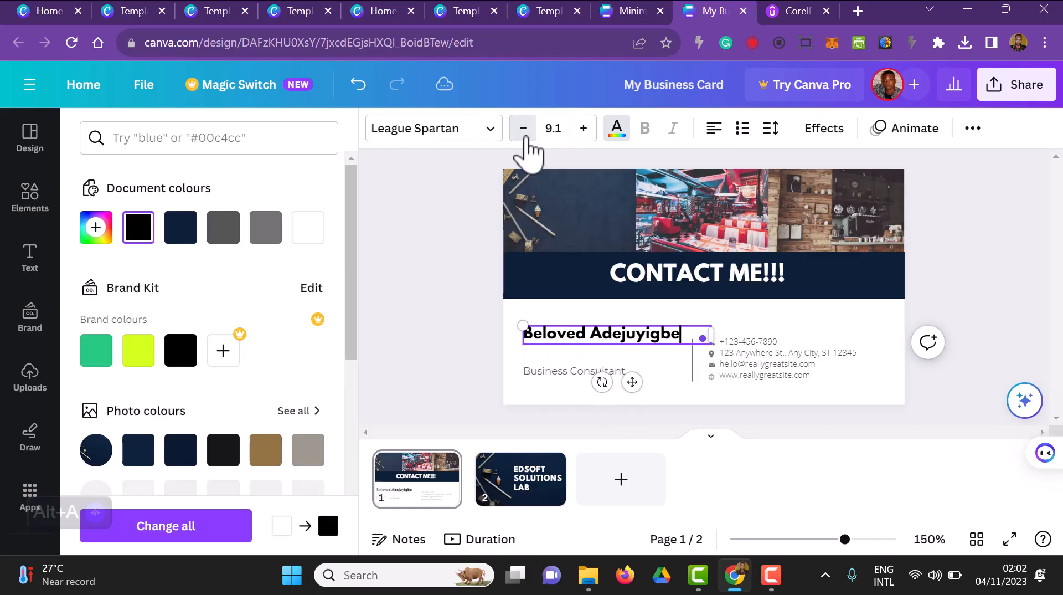
pyautogui.click(523, 128)
pyautogui.click(523, 128)
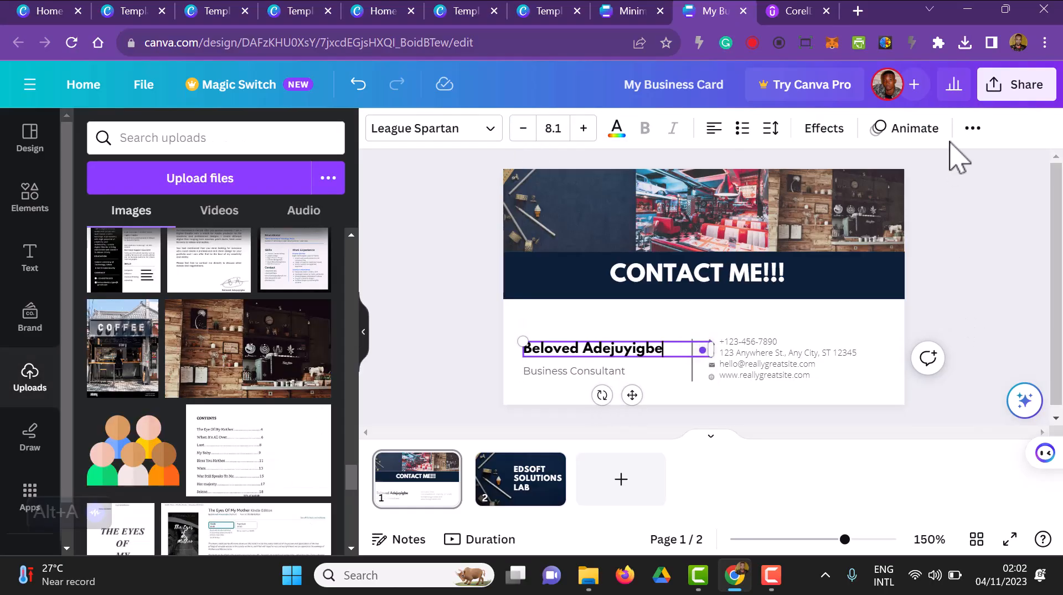
pyautogui.moveTo(711, 350); pyautogui.dragTo(681, 355)
pyautogui.click(966, 311)
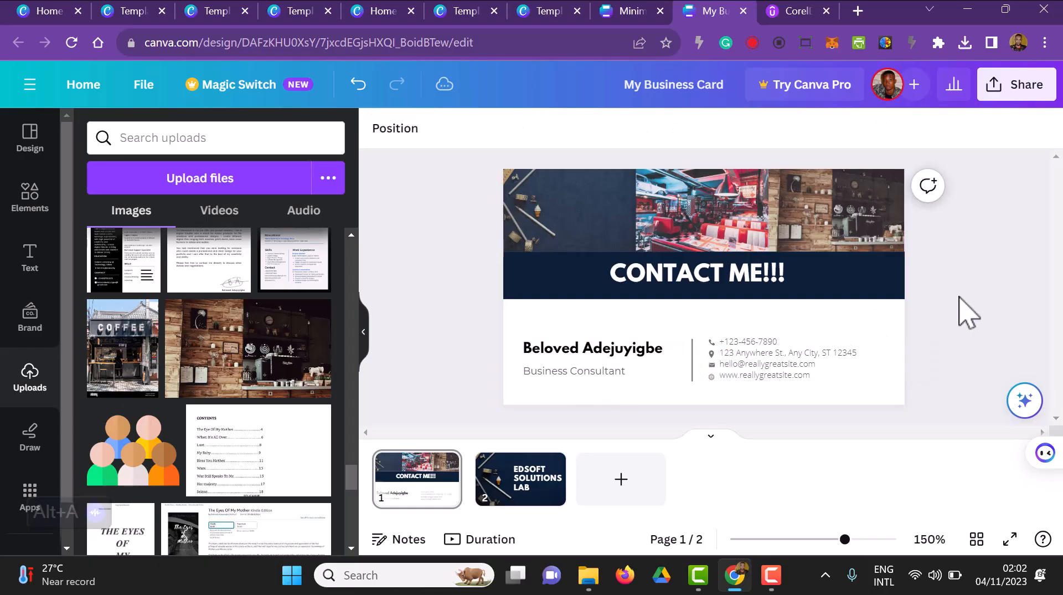
pyautogui.click(613, 351)
pyautogui.moveTo(614, 351); pyautogui.dragTo(614, 354)
pyautogui.click(992, 267)
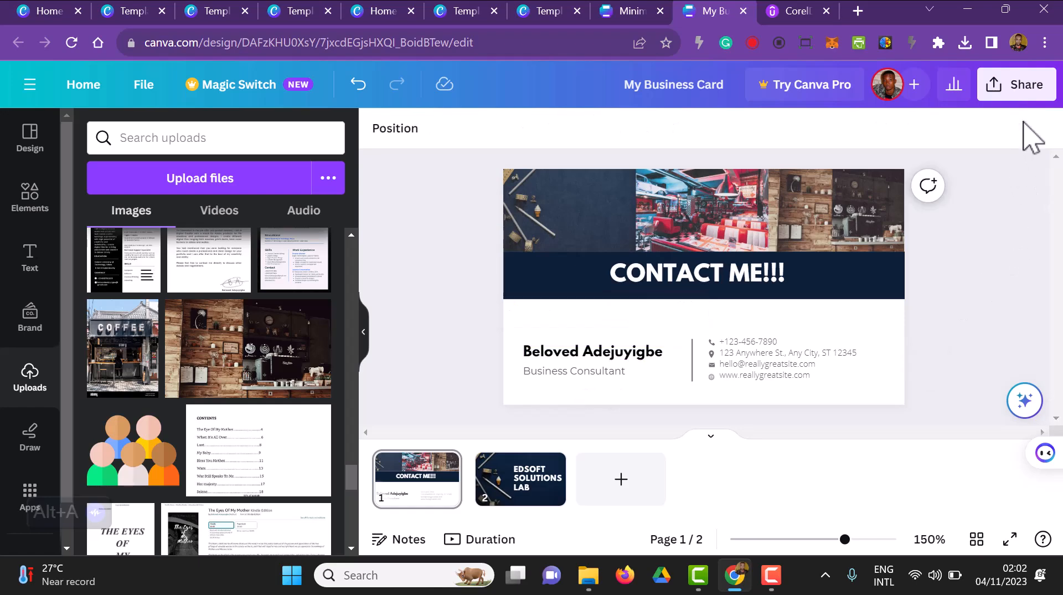
# Step: Switch to the Minimalist Business Letterhead design and add the uploaded navy pencil photo to its page
pyautogui.click(631, 14)
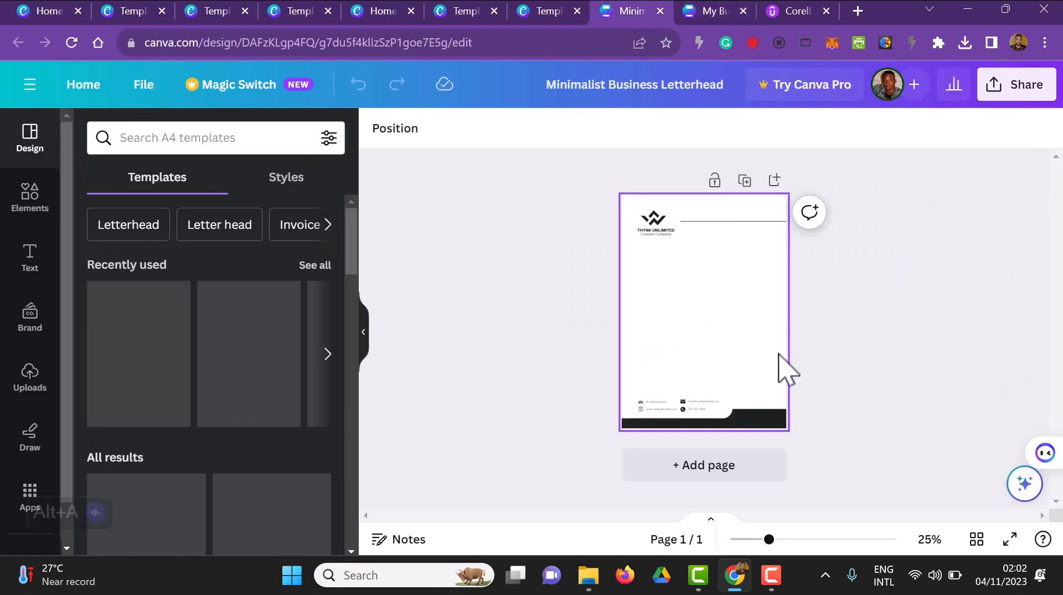
pyautogui.click(791, 539)
pyautogui.scroll(-2, 847, 439)
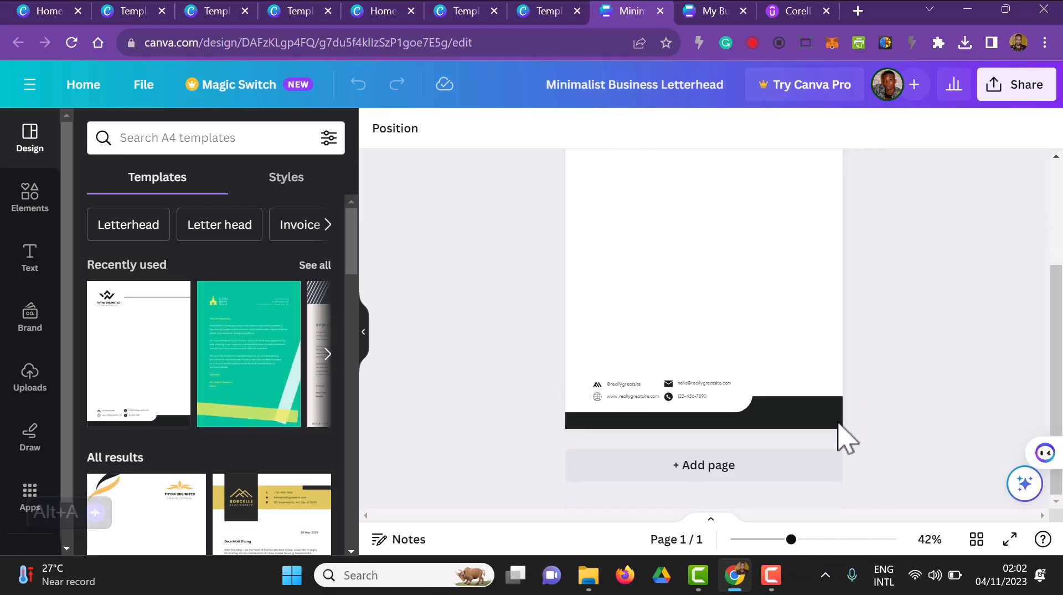
pyautogui.click(835, 435)
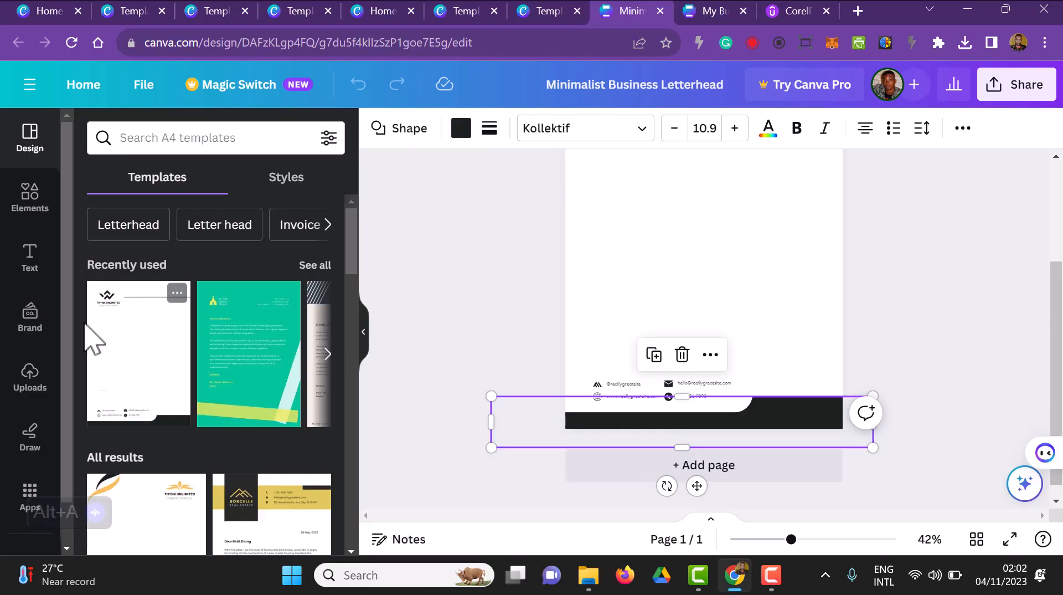
pyautogui.click(39, 395)
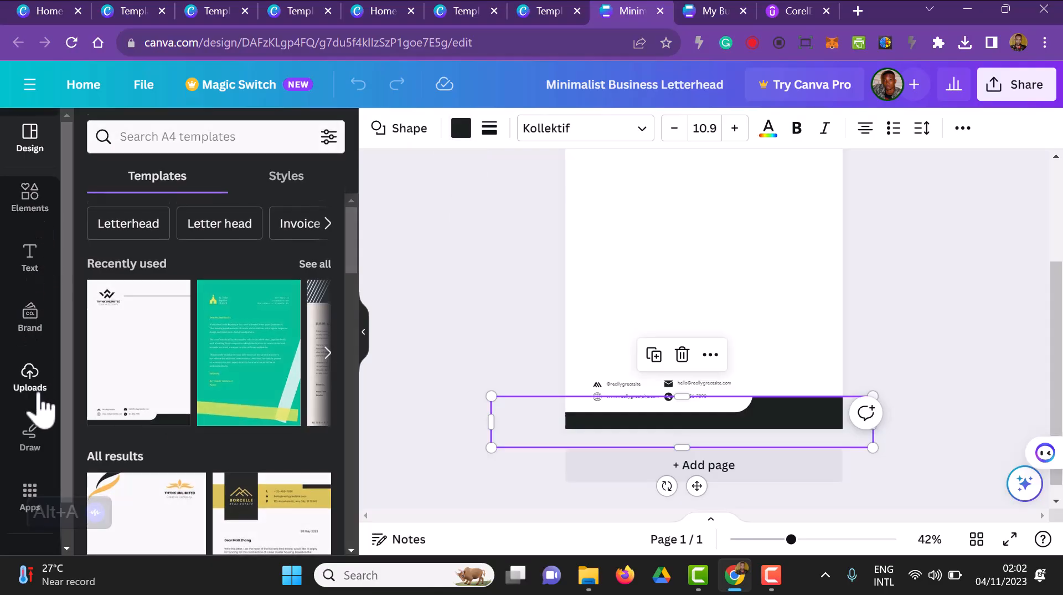
pyautogui.moveTo(226, 415); pyautogui.dragTo(636, 245)
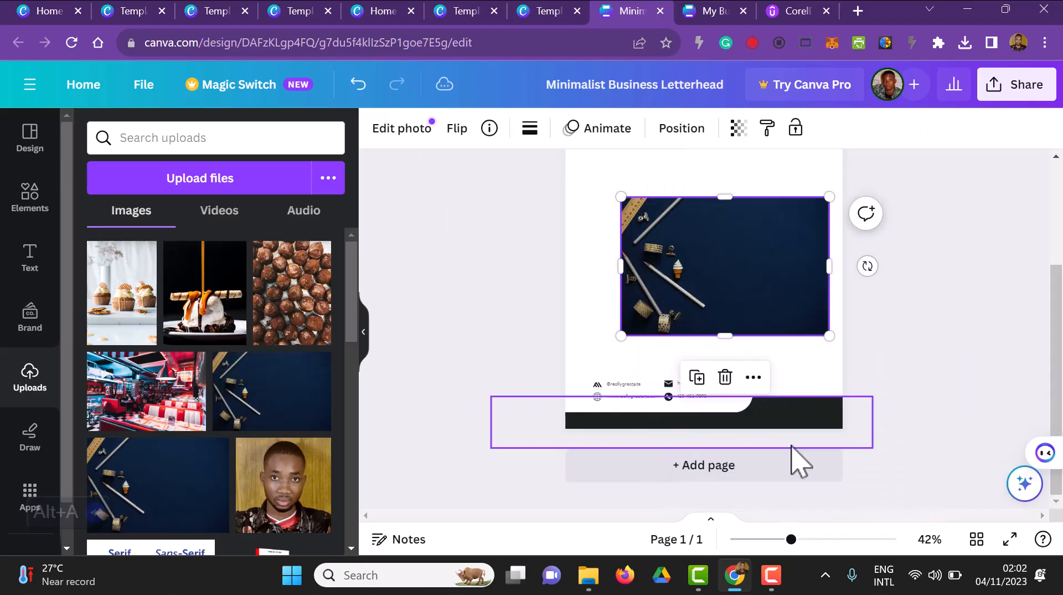
# Step: Recolour the letterhead's black footer band with the navy taken from the photo's colours
pyautogui.click(799, 434)
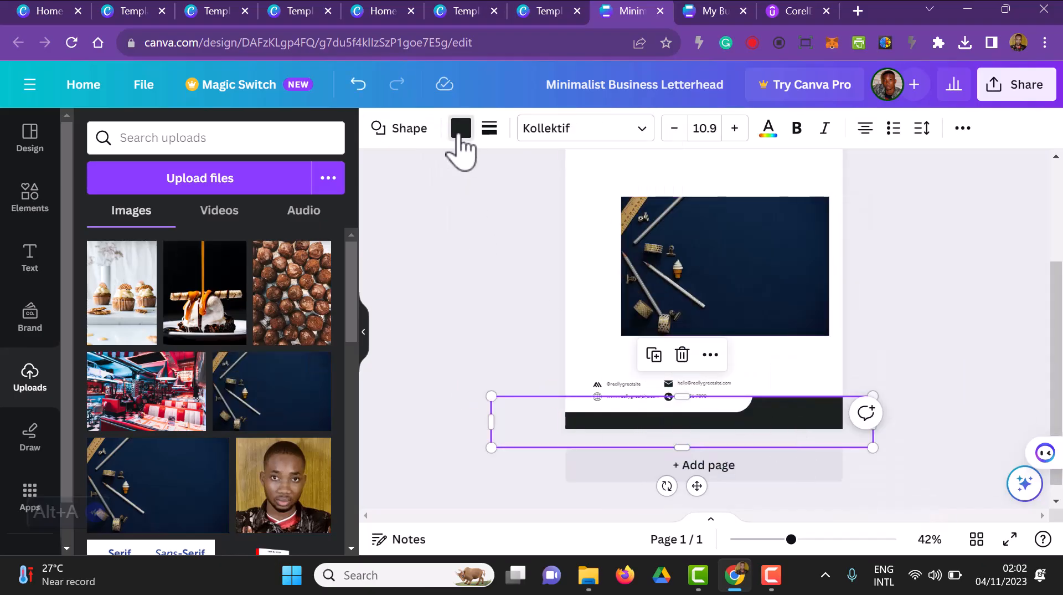
pyautogui.click(460, 133)
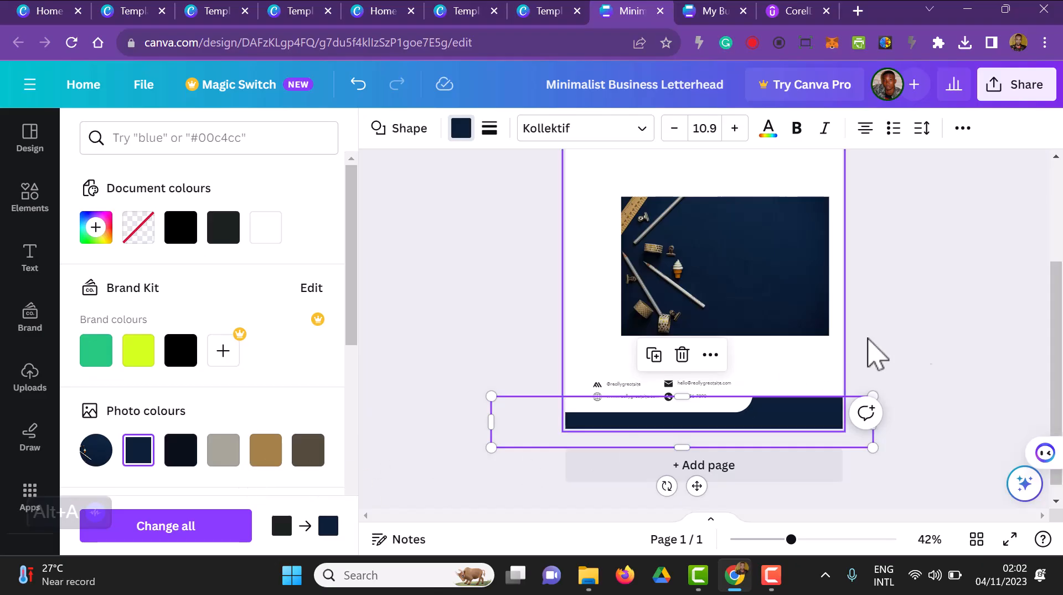
pyautogui.click(949, 344)
# Step: Delete the navy pencil photo from the letterhead page
pyautogui.scroll(3, 947, 382)
pyautogui.scroll(-2, 948, 390)
pyautogui.scroll(2, 946, 388)
pyautogui.click(812, 451)
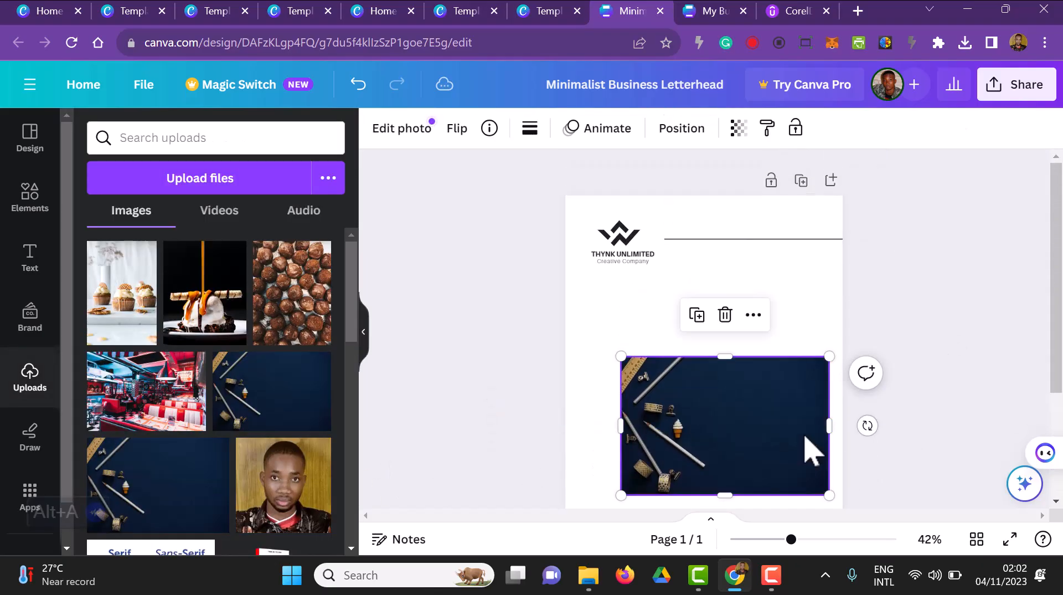
pyautogui.press('Delete')
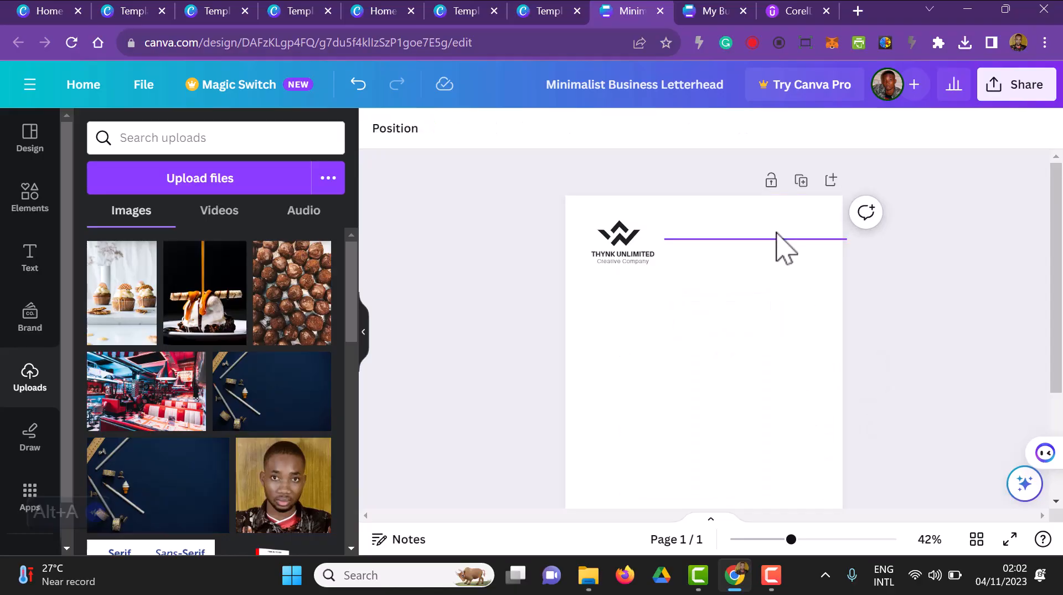
# Step: Recolour the letterhead's horizontal header line with the navy document colour
pyautogui.scroll(-2, 779, 245)
pyautogui.click(763, 156)
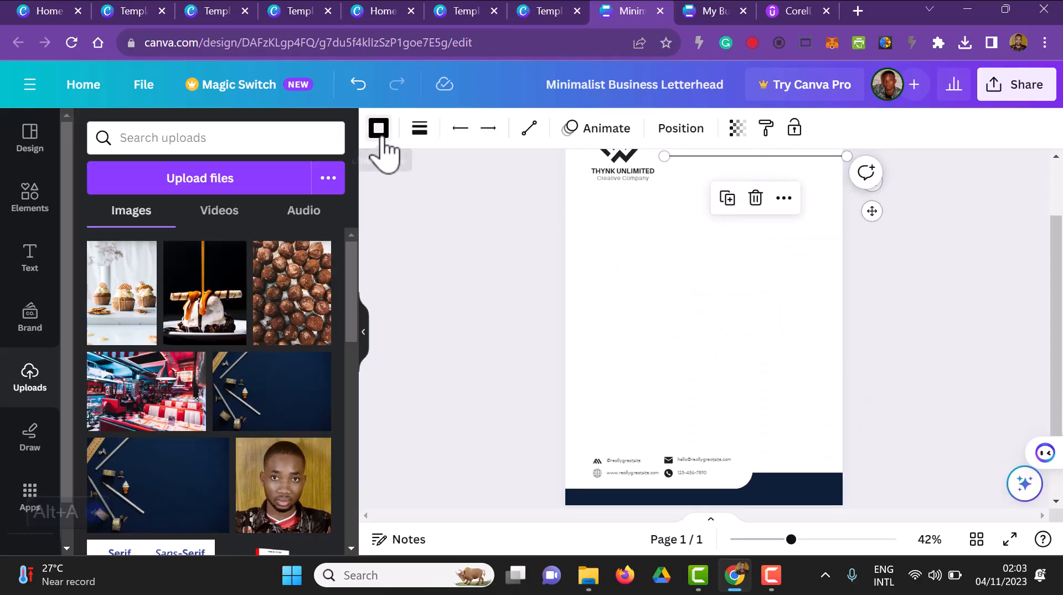
pyautogui.click(379, 128)
pyautogui.scroll(-3, 150, 413)
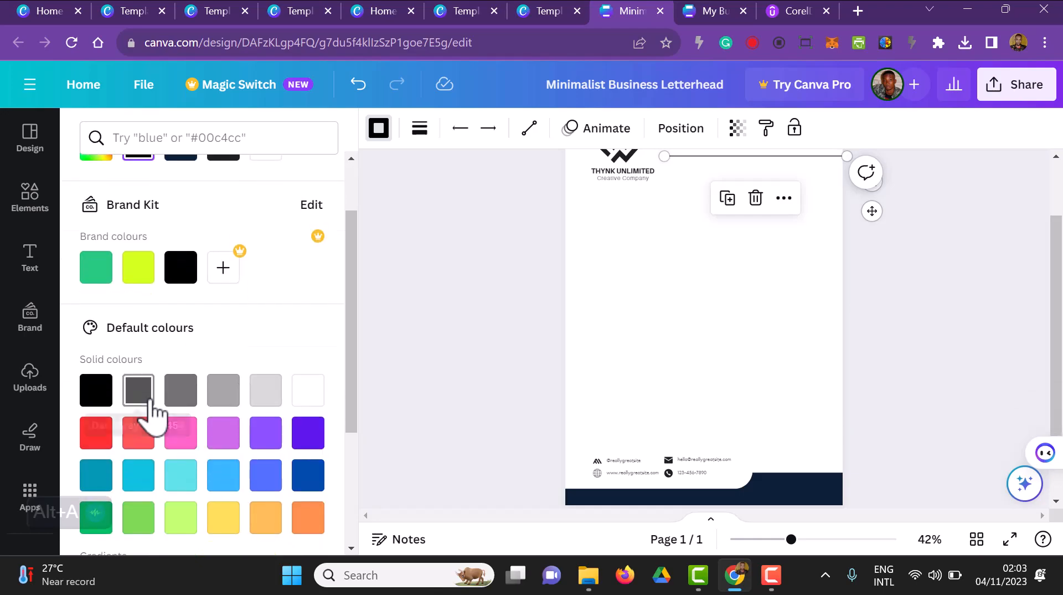
pyautogui.scroll(3, 194, 409)
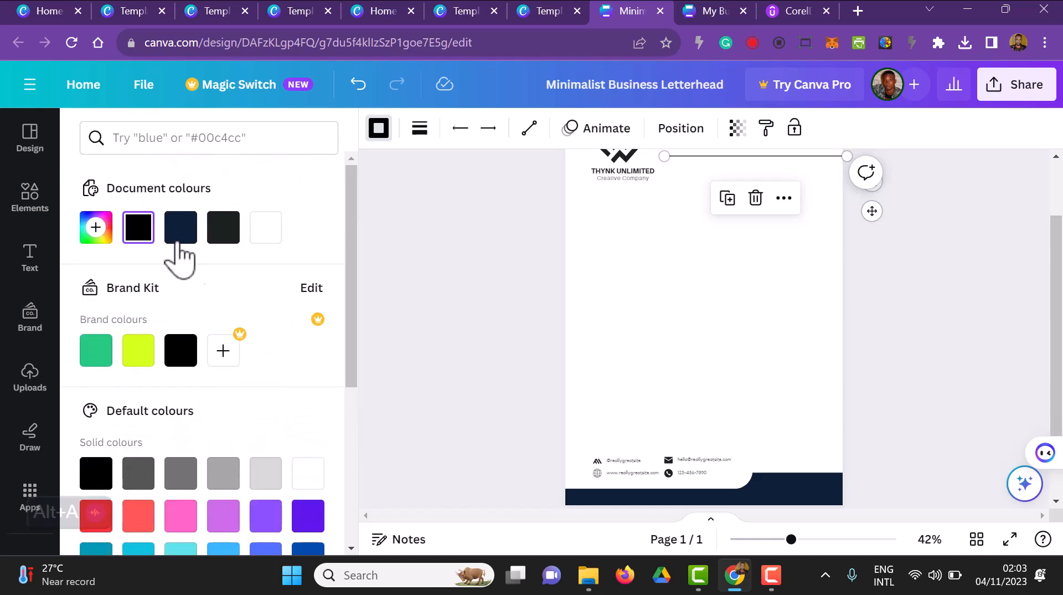
pyautogui.click(576, 333)
# Step: Delete the logo symbol and the "THYNK UNLIMITED" name from the letterhead's header
pyautogui.scroll(2, 761, 440)
pyautogui.click(631, 243)
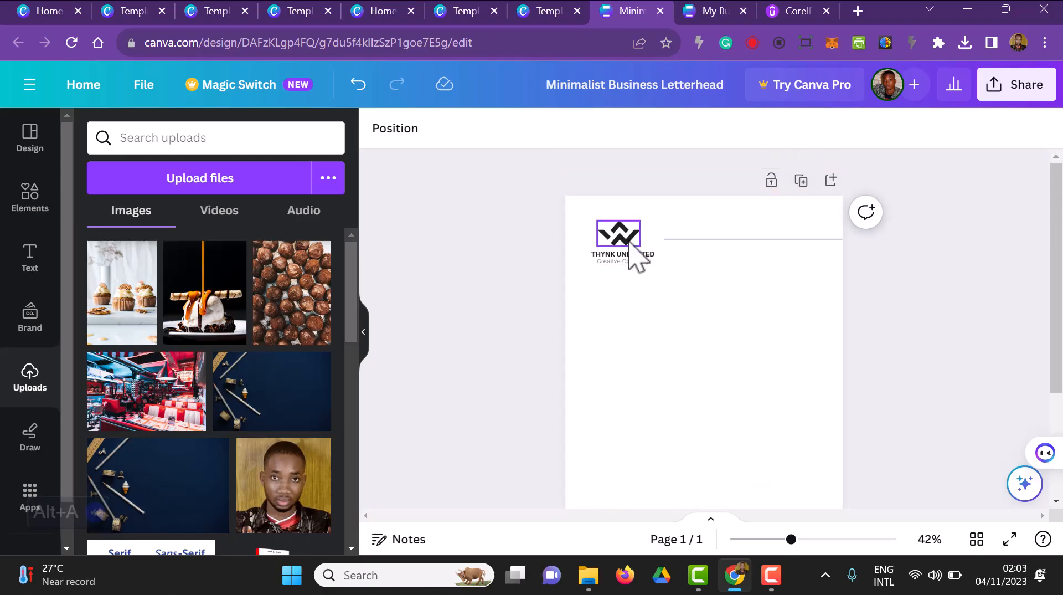
pyautogui.click(629, 245)
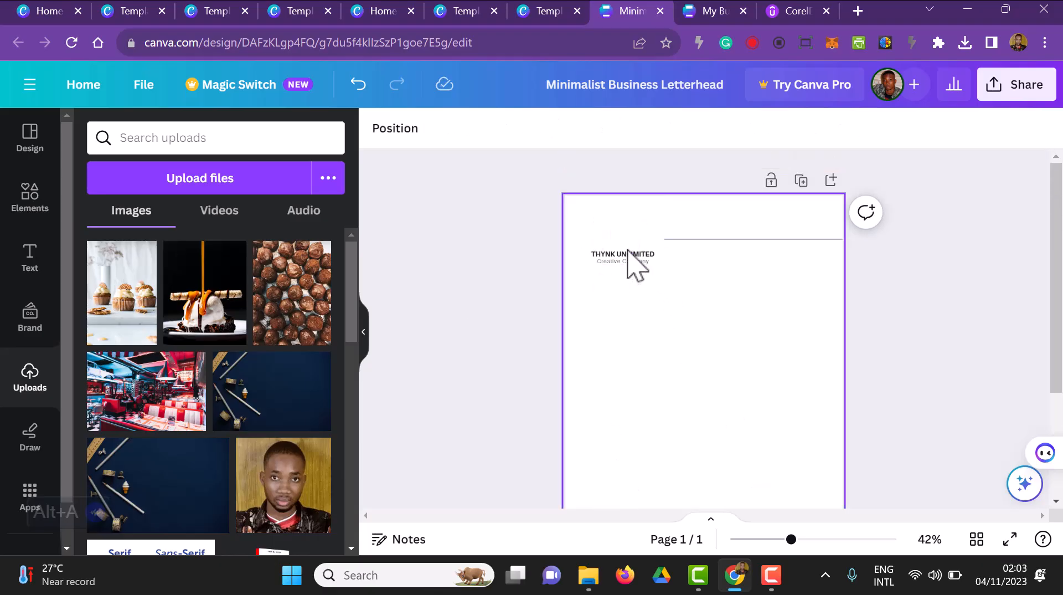
pyautogui.click(627, 255)
pyautogui.press('Delete')
pyautogui.click(629, 256)
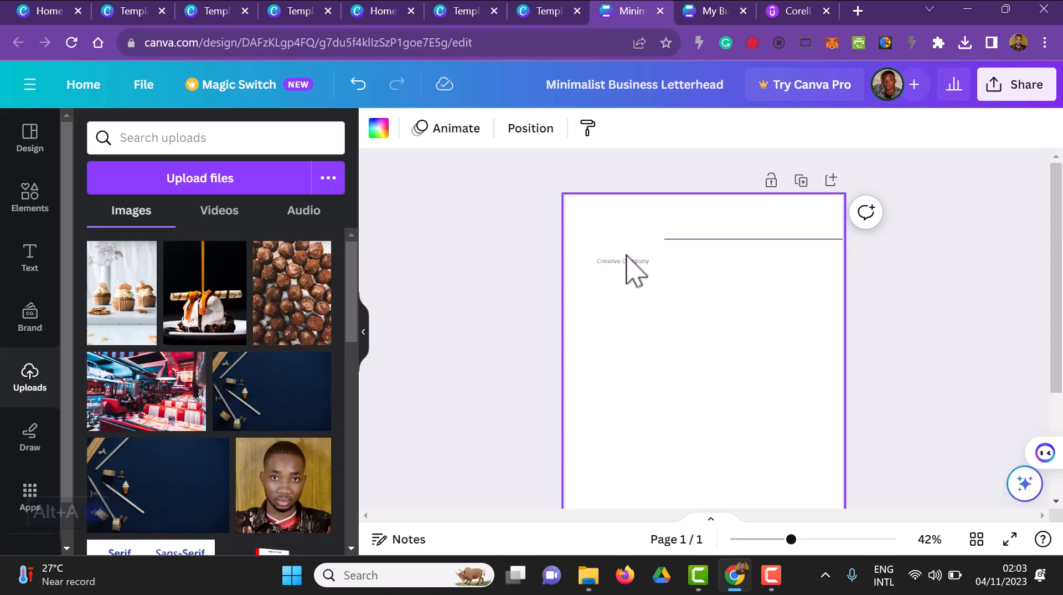
# Step: Replace the "Creative Company" text with bold "EDSOFT SOLUTION" and place it level with the header line
pyautogui.click(629, 267)
pyautogui.moveTo(636, 301); pyautogui.dragTo(629, 280)
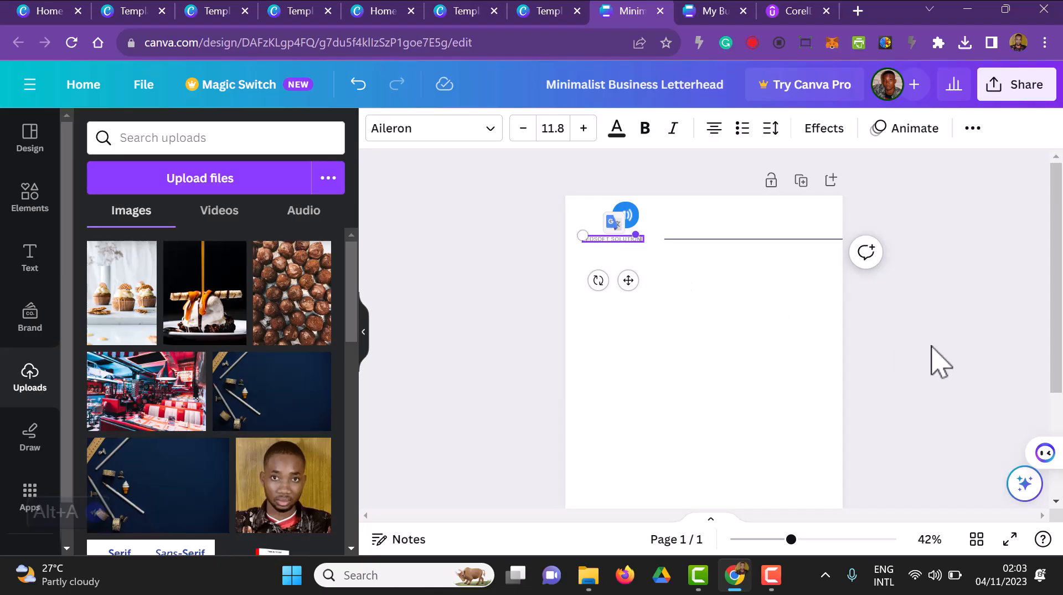
pyautogui.click(748, 328)
pyautogui.doubleClick(627, 239)
pyautogui.click(645, 128)
pyautogui.click(935, 390)
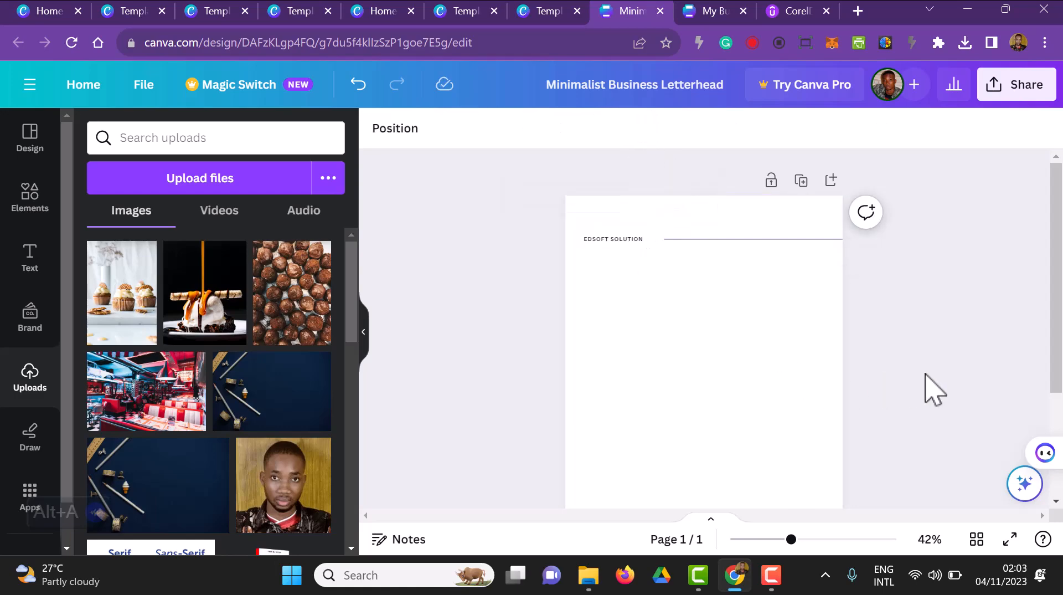
pyautogui.scroll(-3, 934, 395)
pyautogui.click(771, 402)
pyautogui.scroll(3, 775, 410)
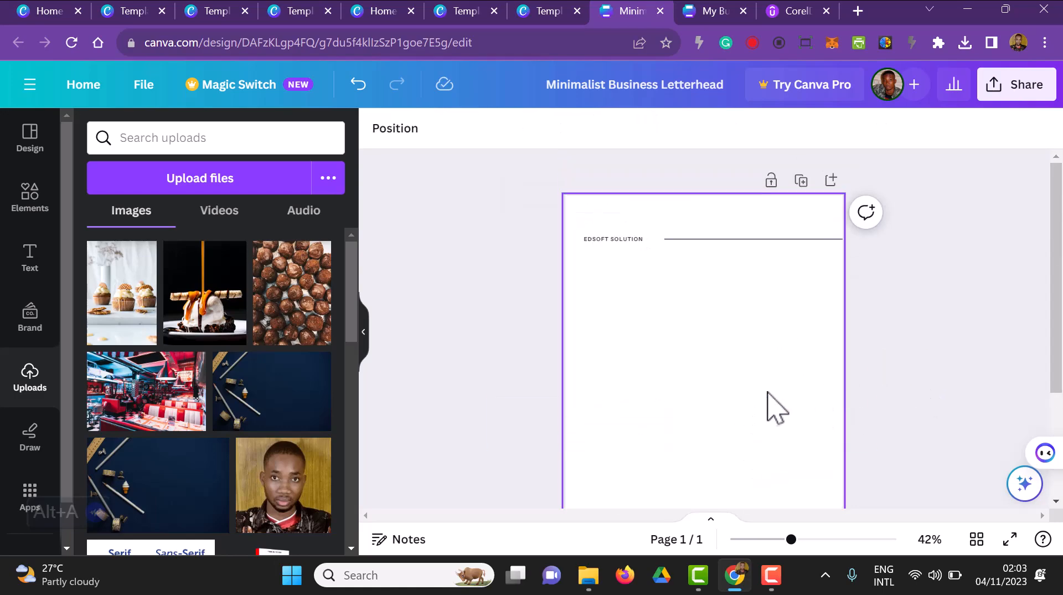
pyautogui.scroll(-3, 779, 407)
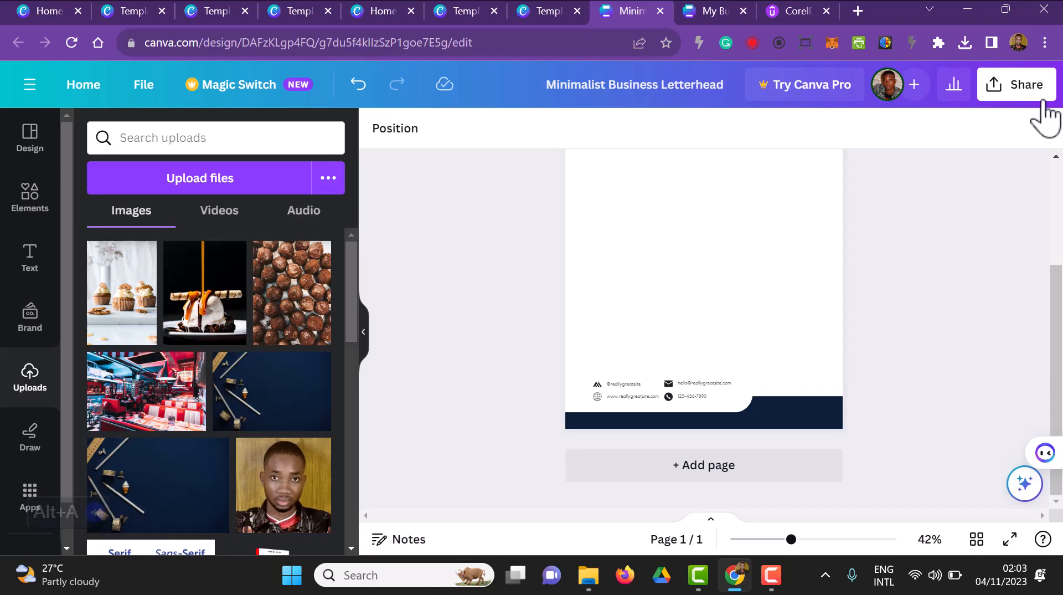
pyautogui.click(771, 575)
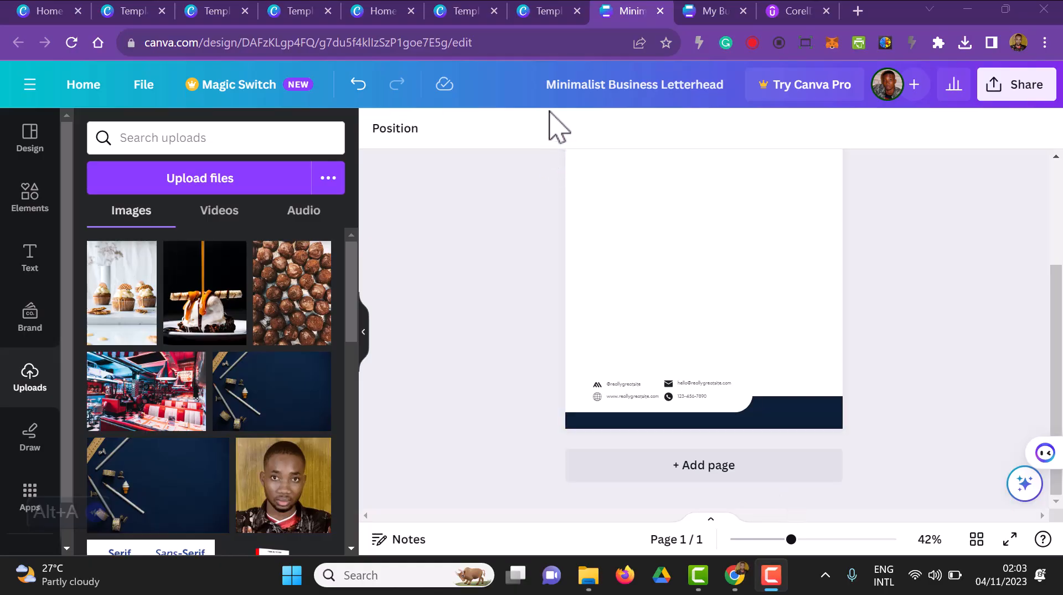